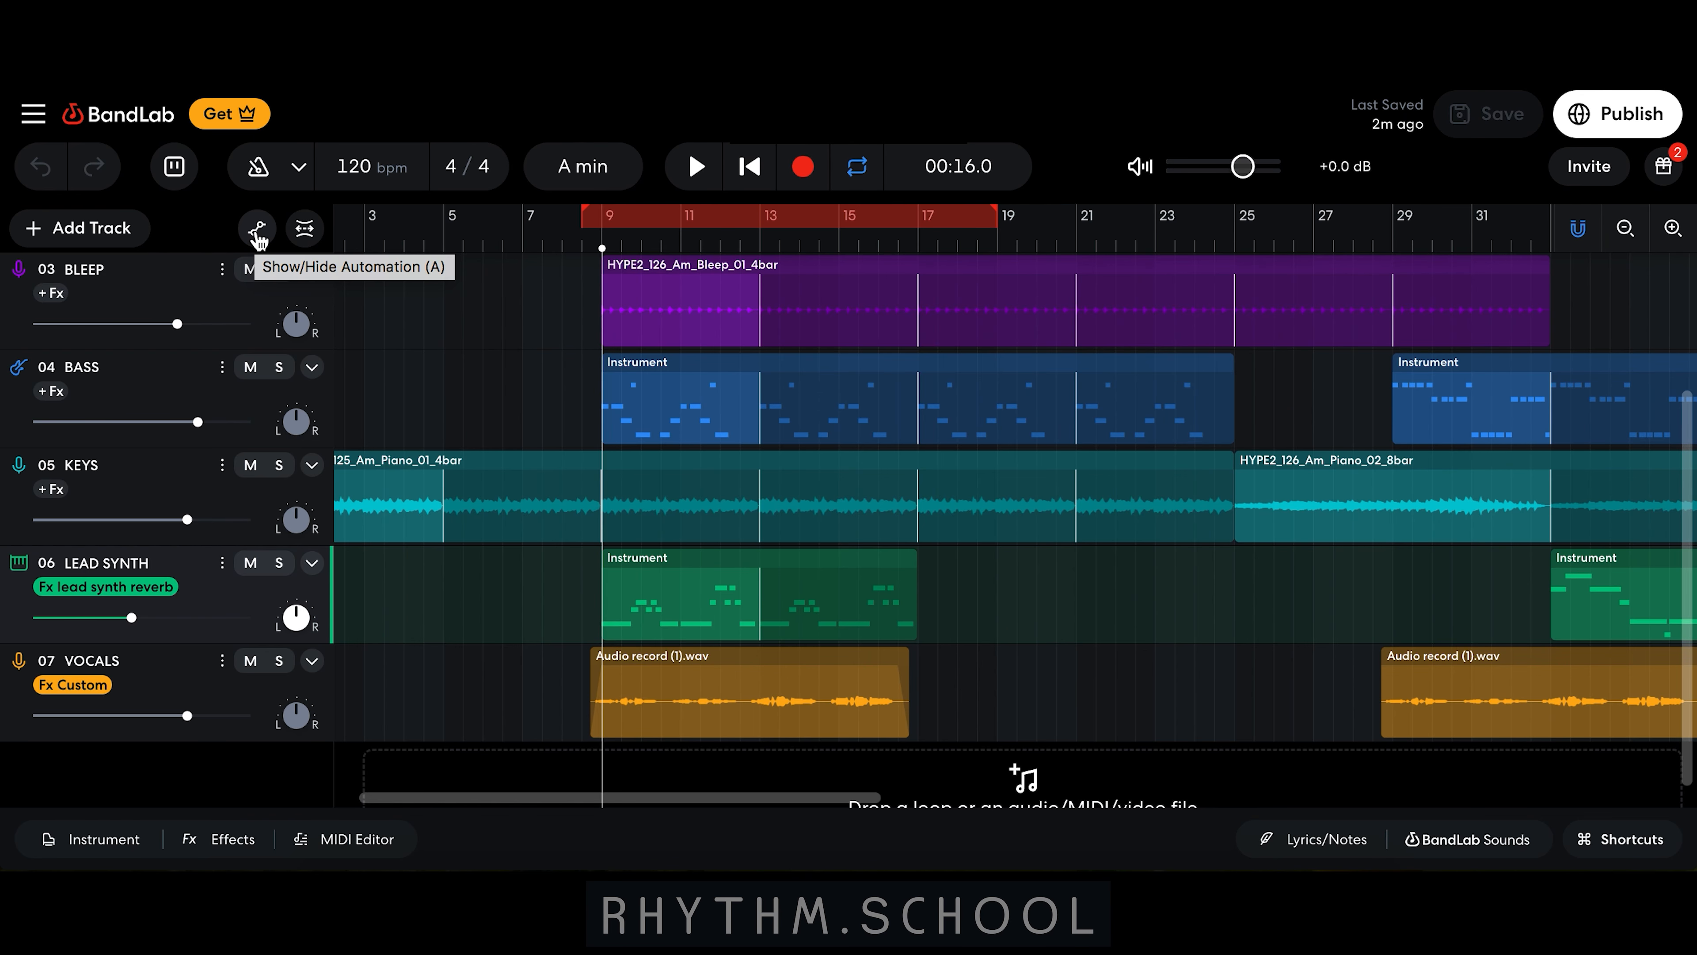
Step: Show the automation lanes and set the LEAD SYNTH track's automation parameter to Pan
left_click(258, 229)
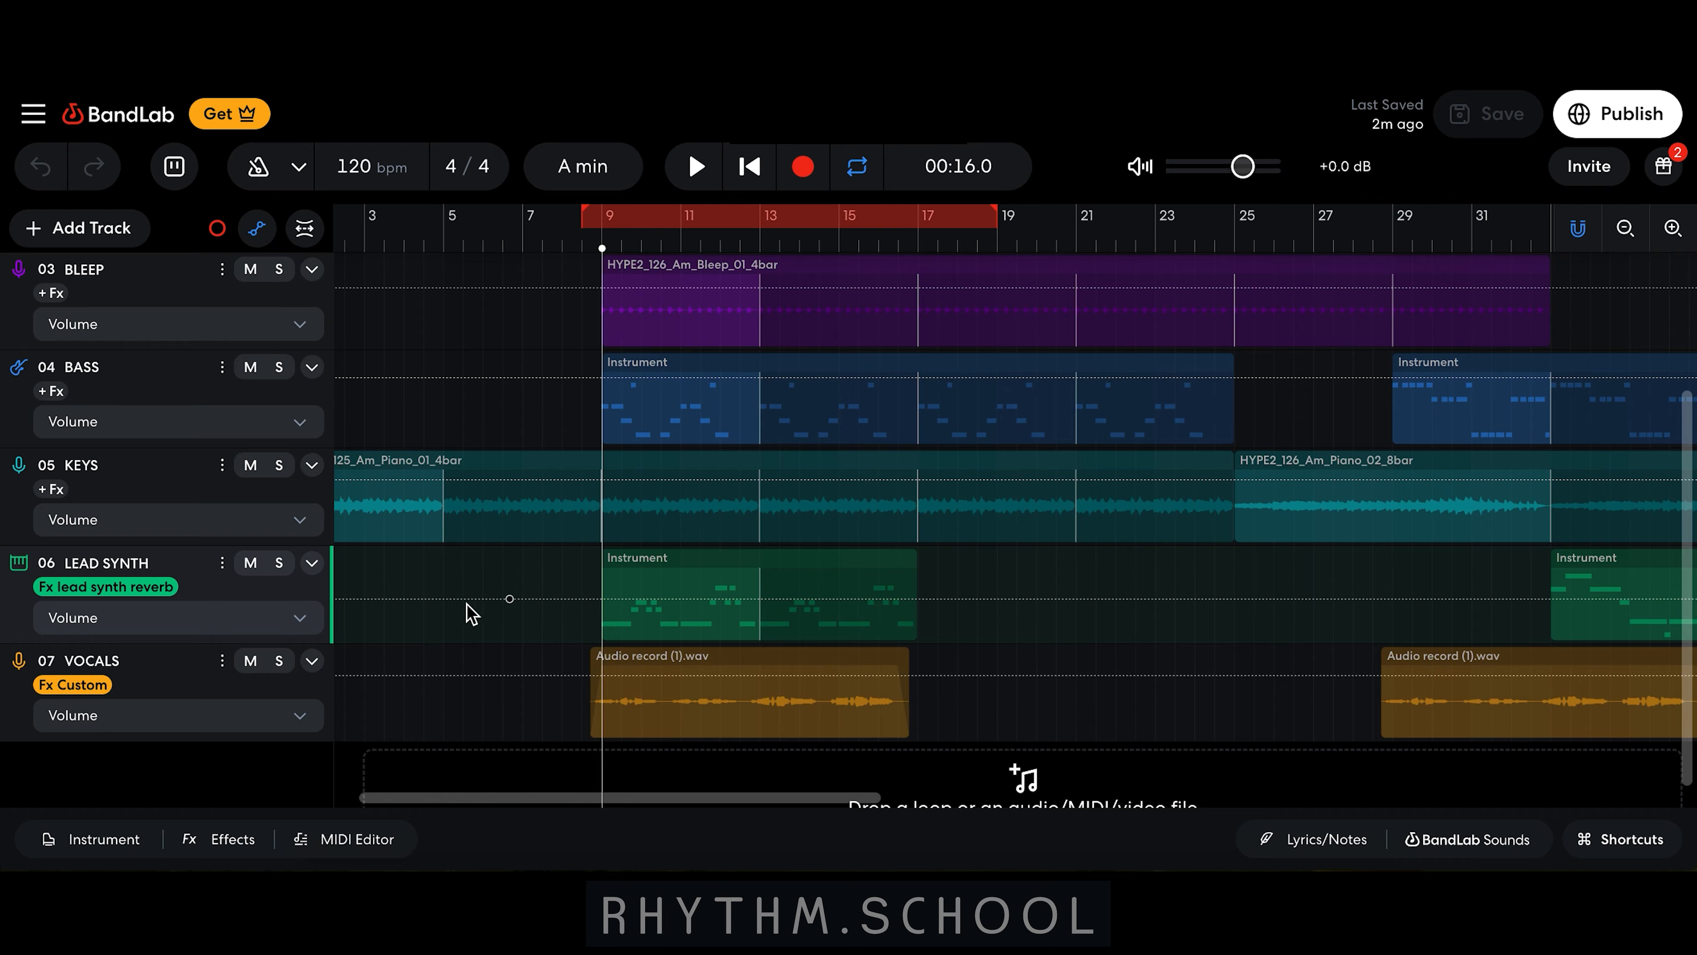
left_click(301, 618)
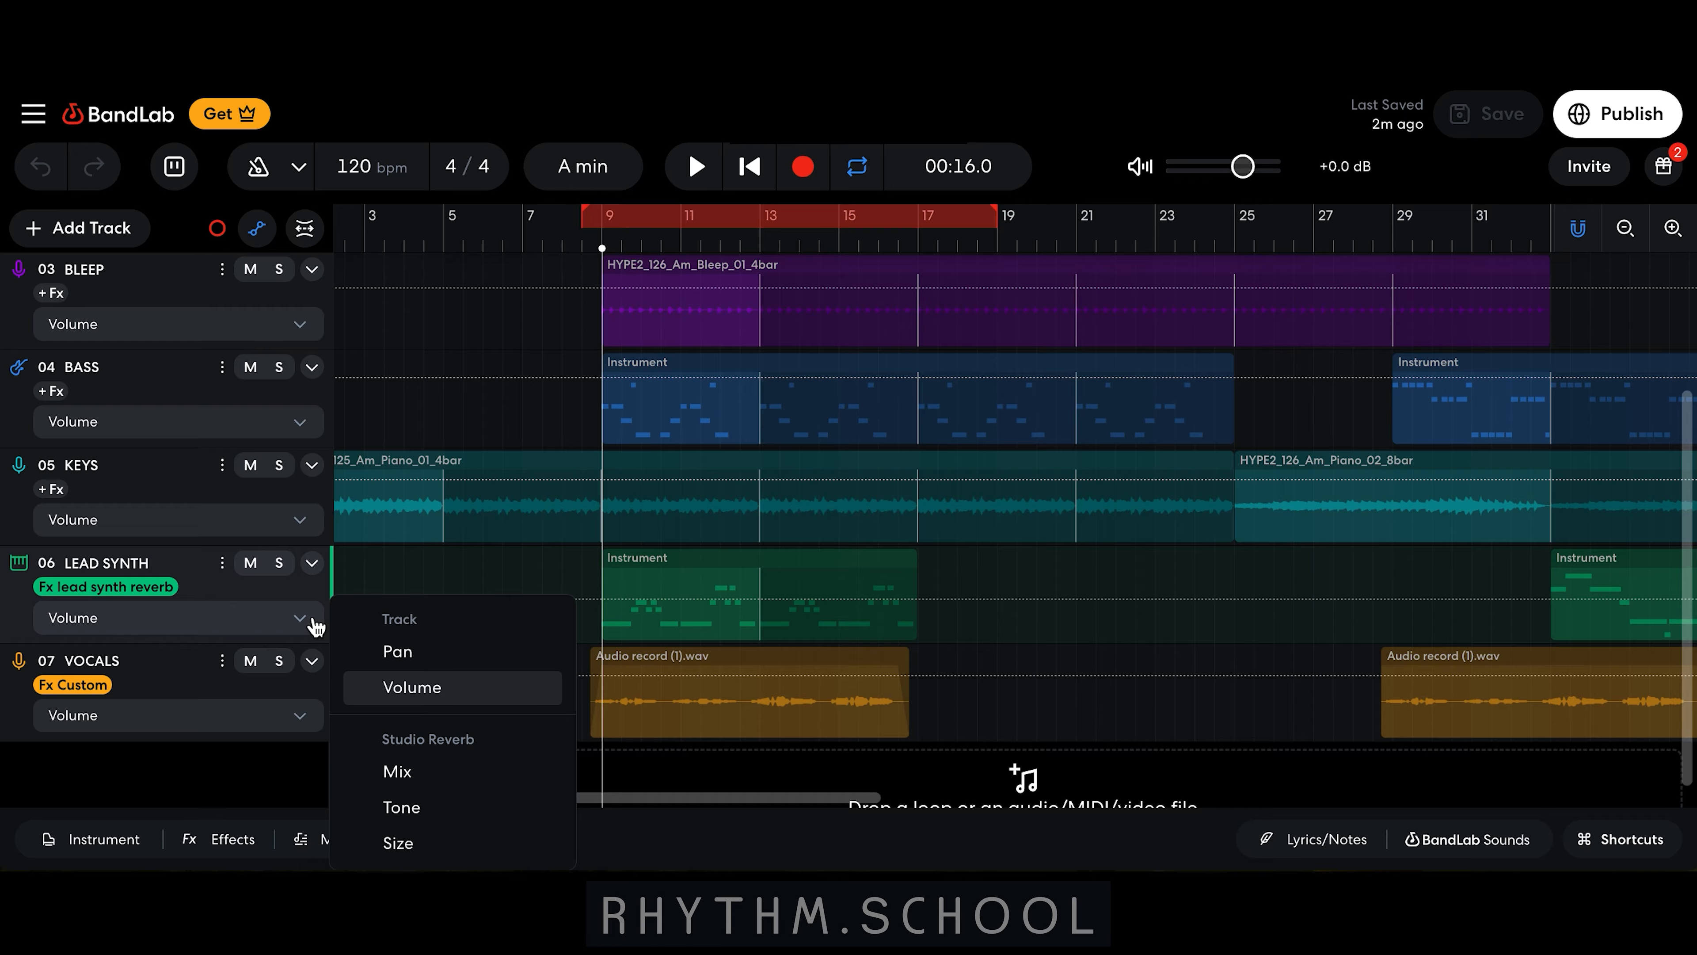
left_click(409, 662)
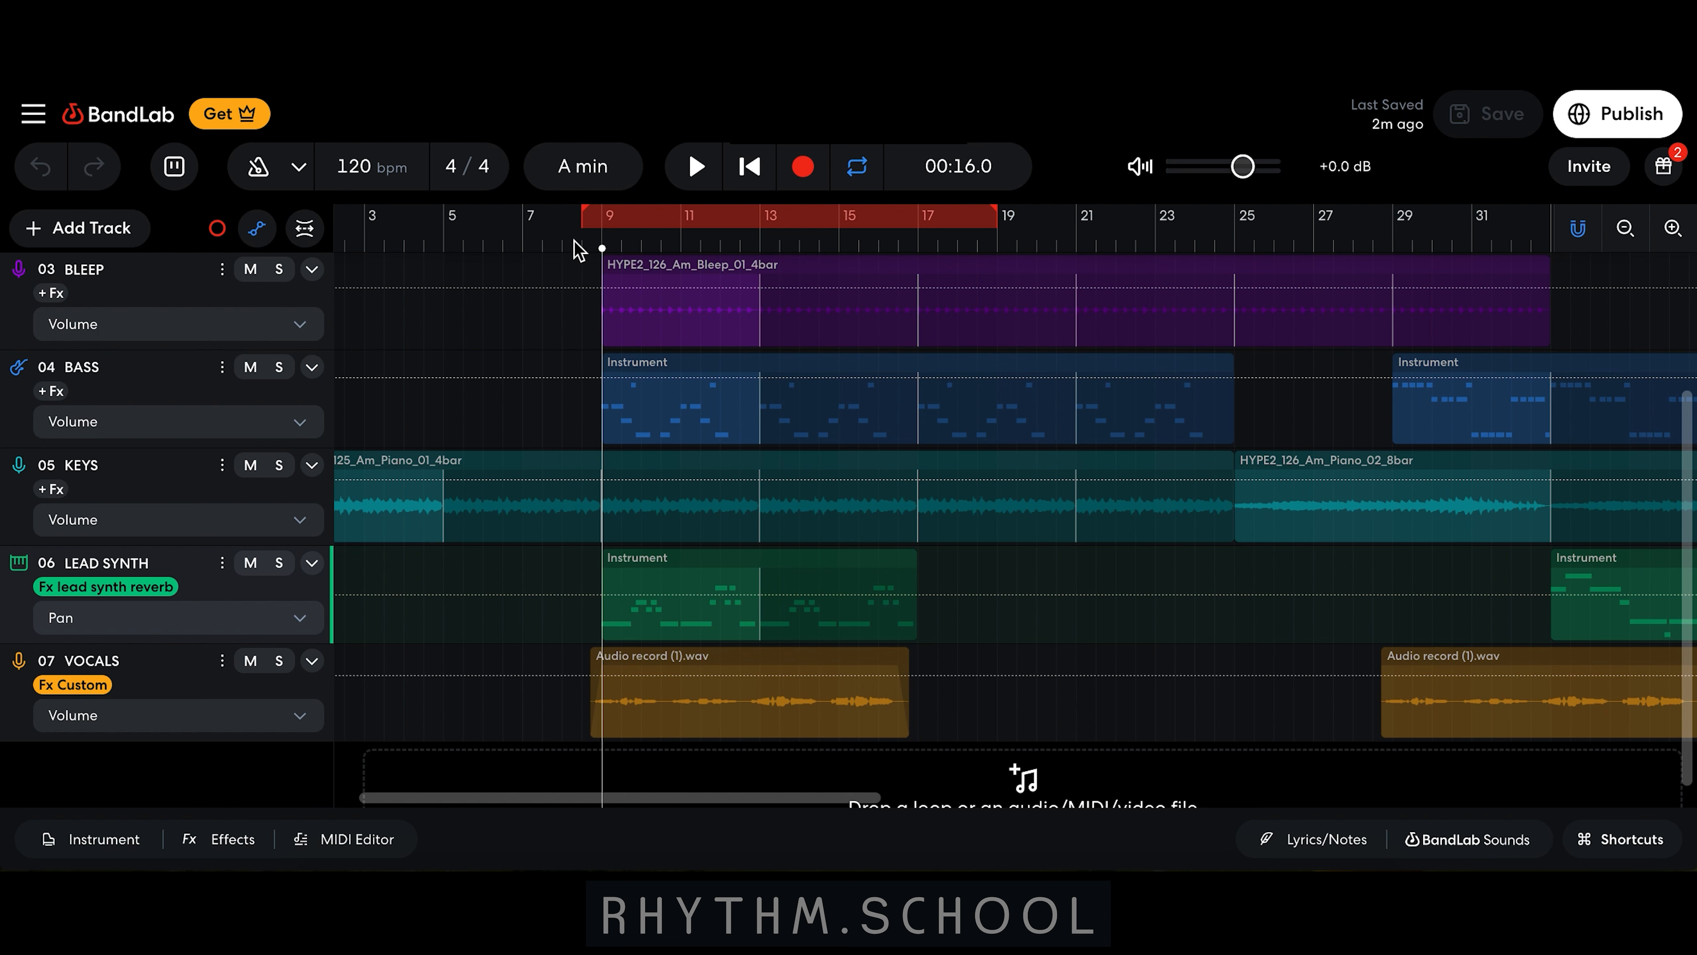
Step: Add pan automation over the lead synth's first clip, raising a point in its middle, and play it back
left_click(562, 249)
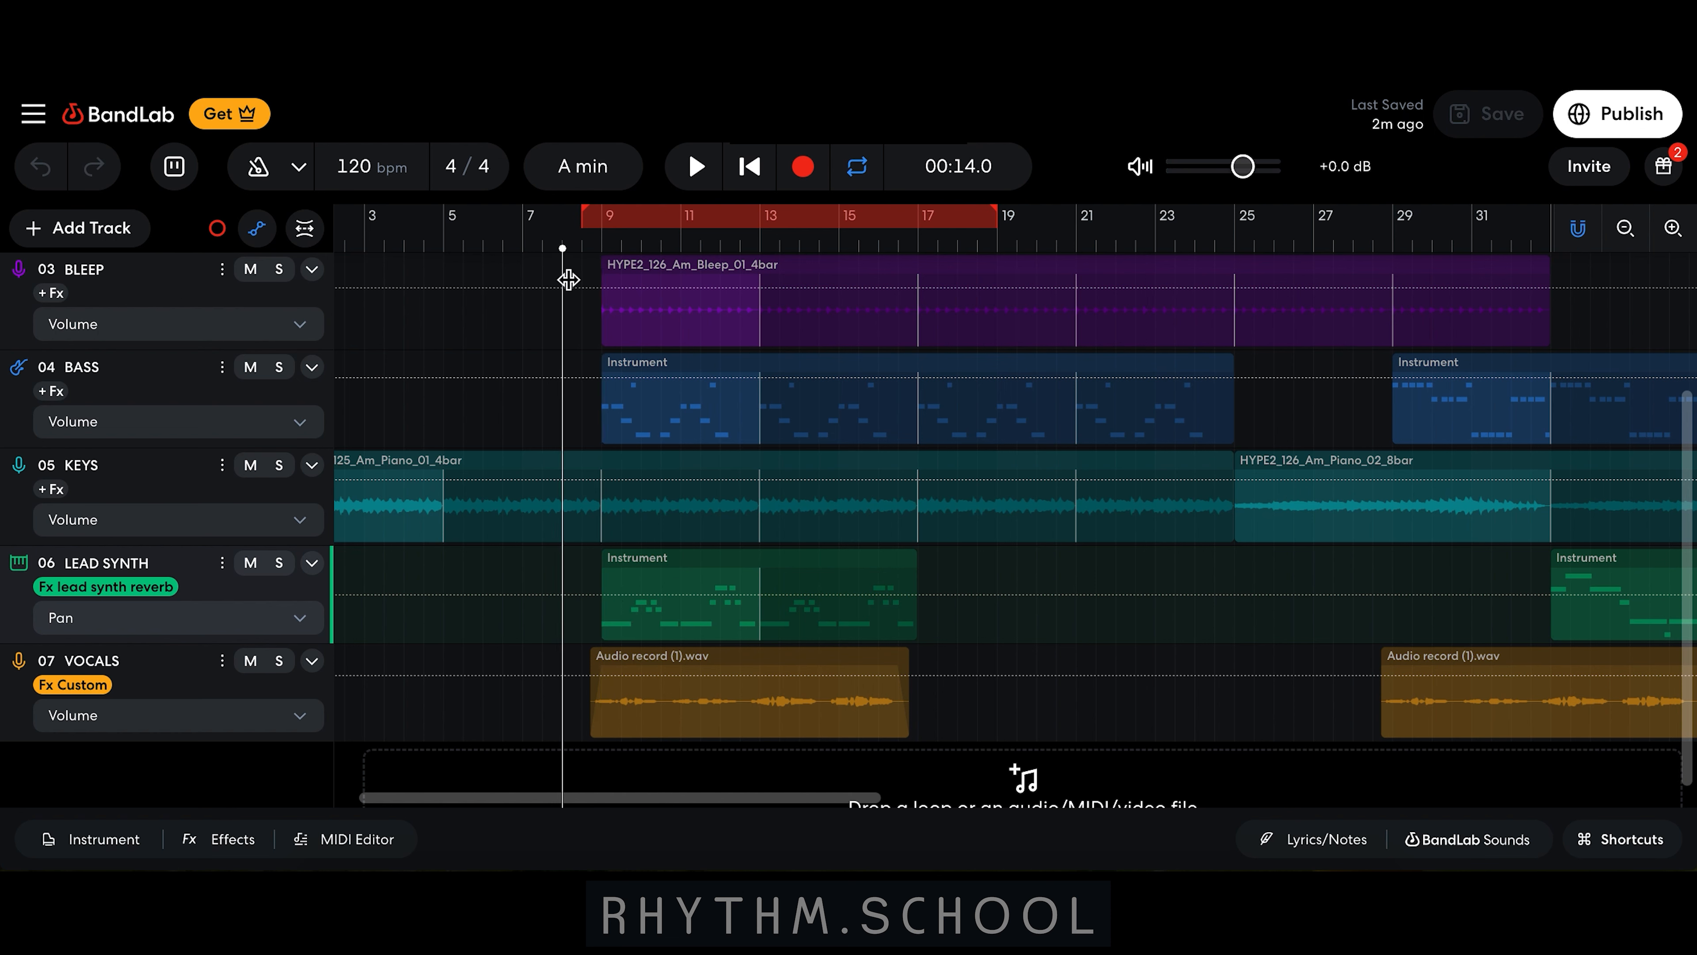
left_click(602, 594)
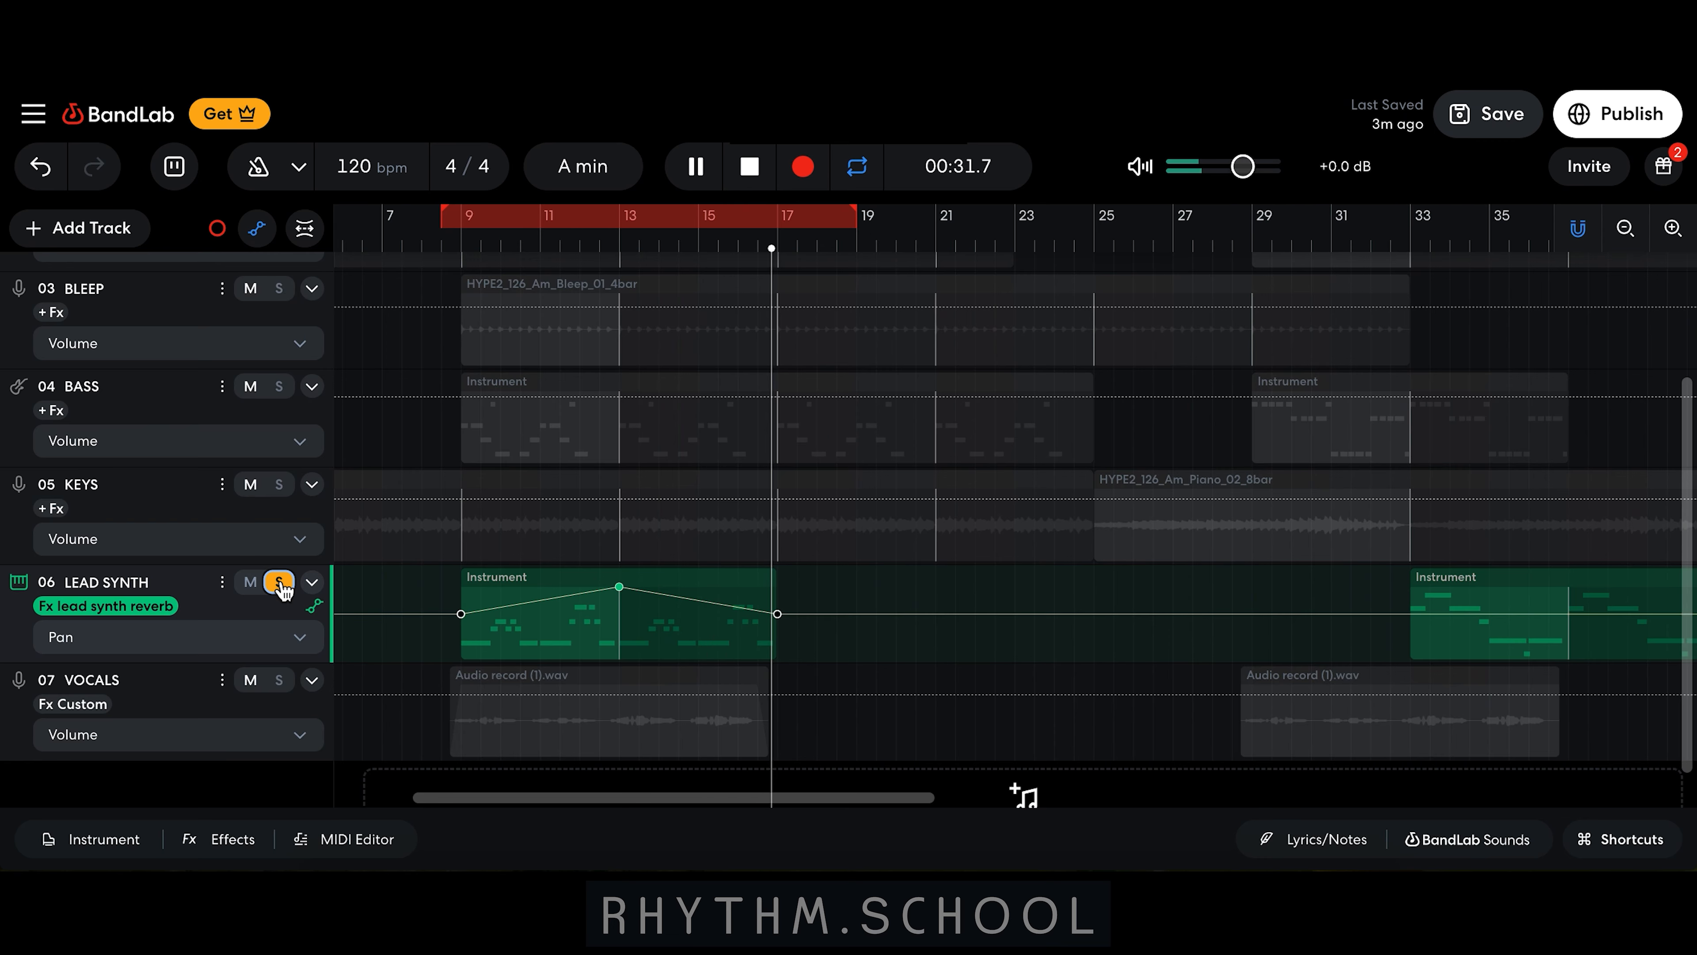
key("space")
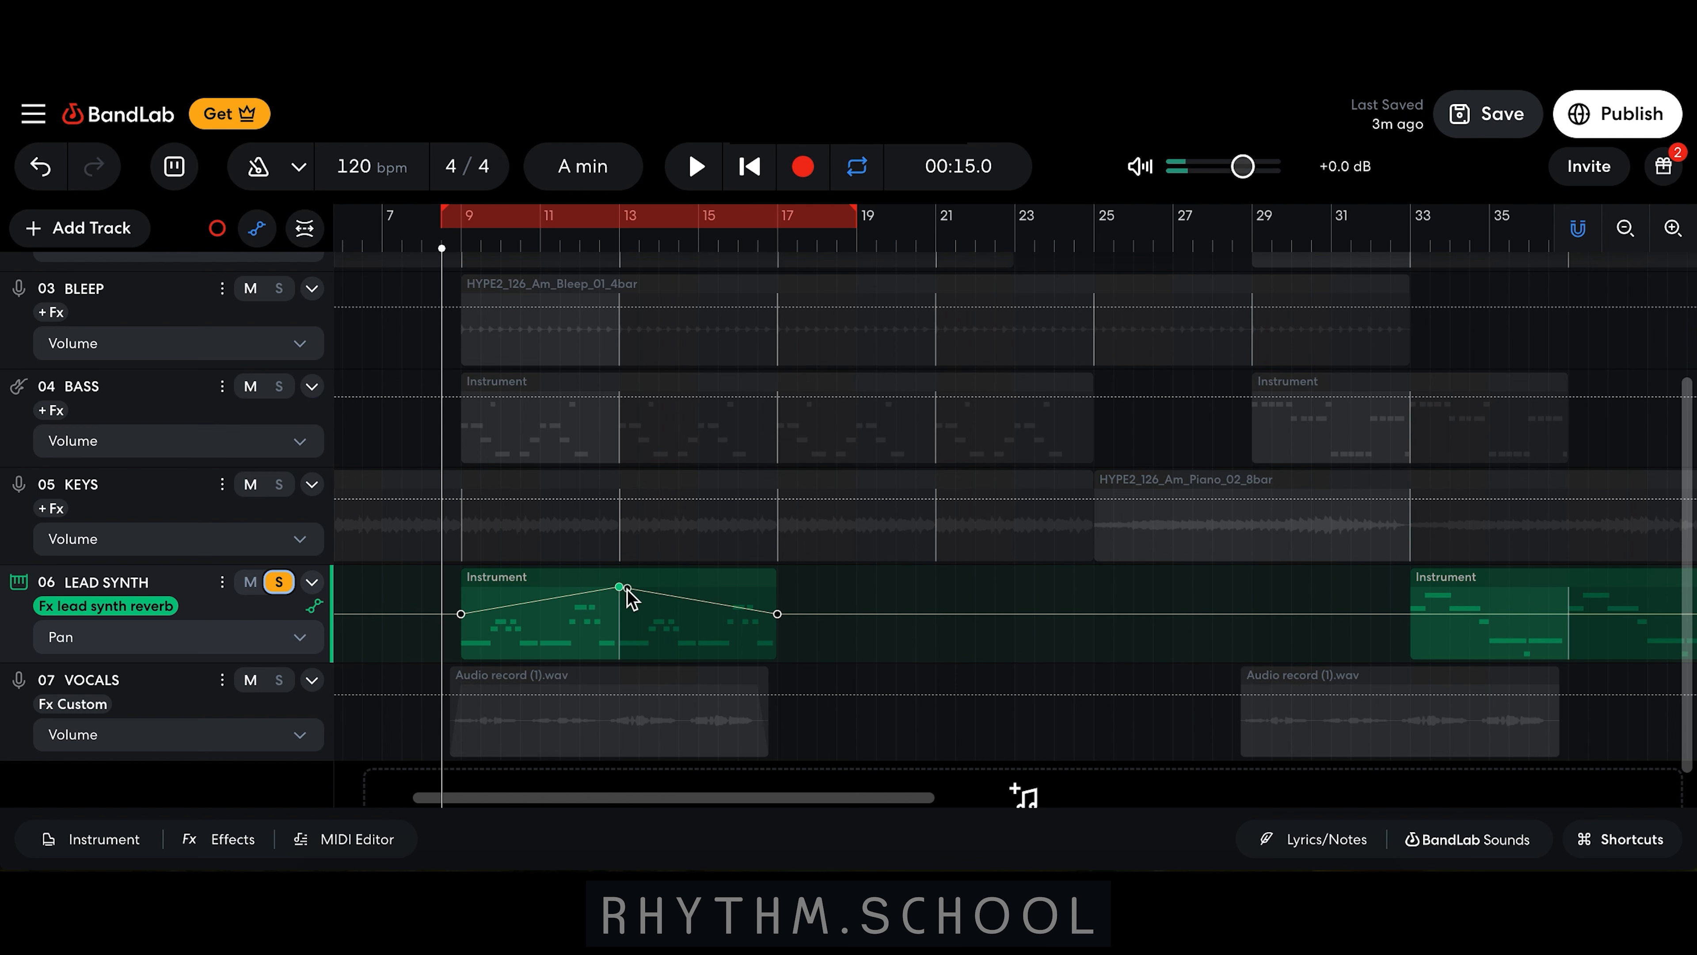
Step: Shape a V-shaped pan dip across the lead synth's second clip, lowering the middle point and restoring the end point
mouse_move(621, 589)
scroll(951, 675, "right", 10)
scroll(950, 675, "down", 1)
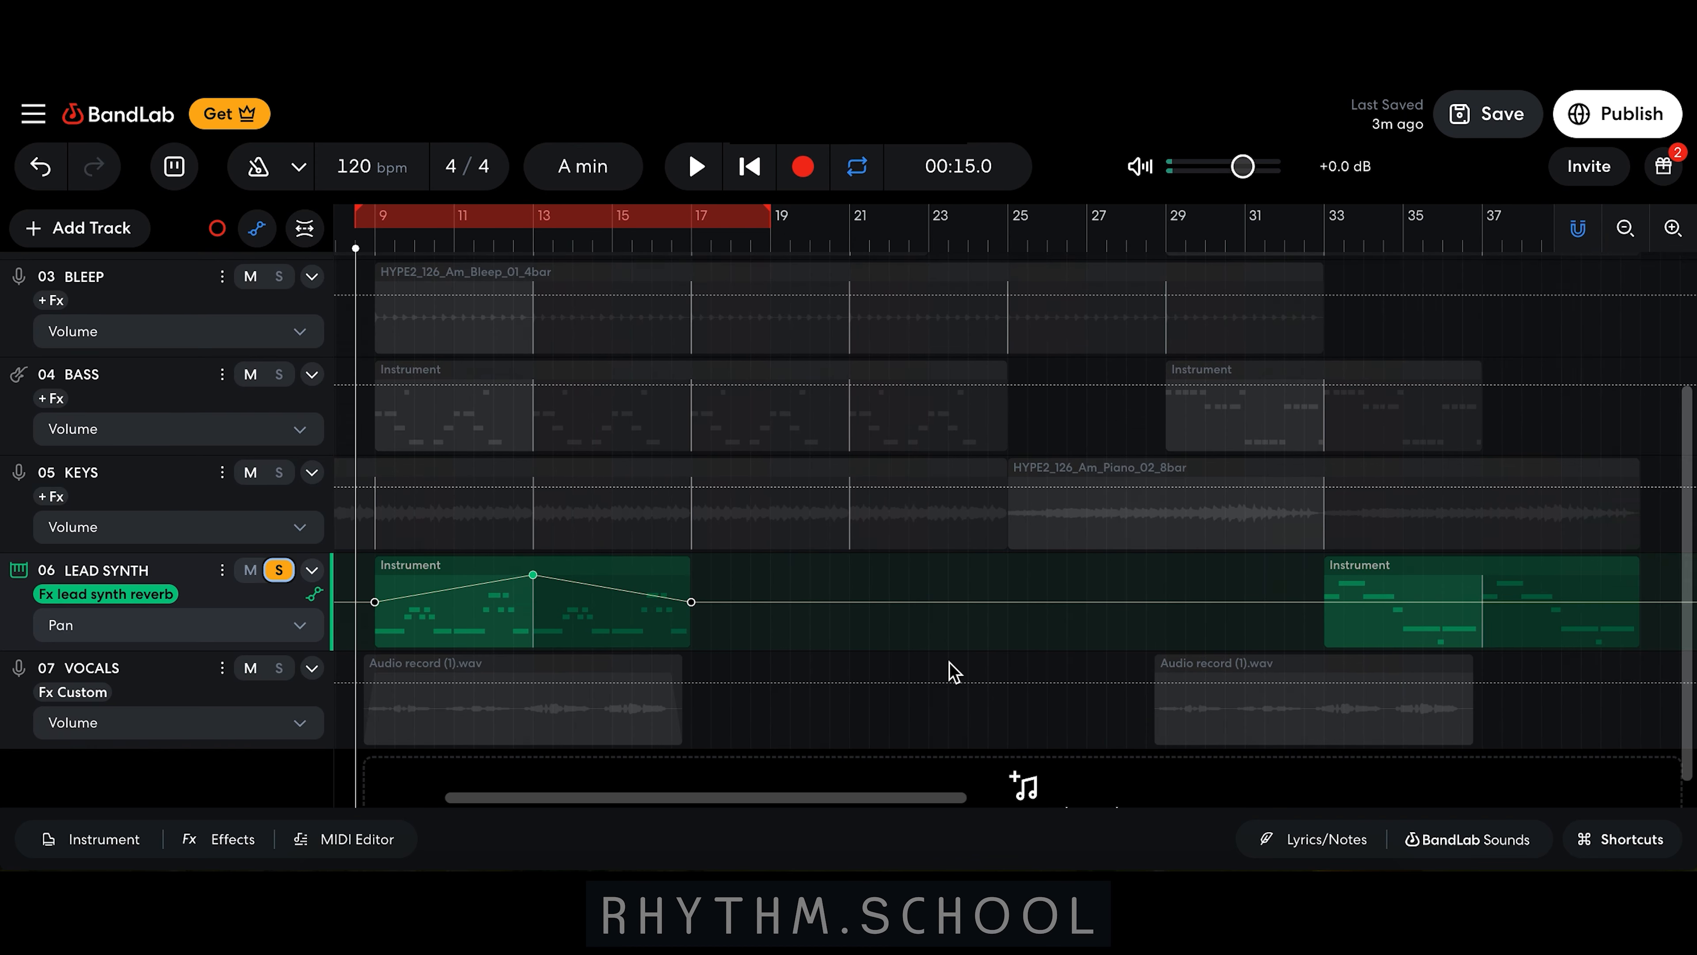
left_click(996, 568)
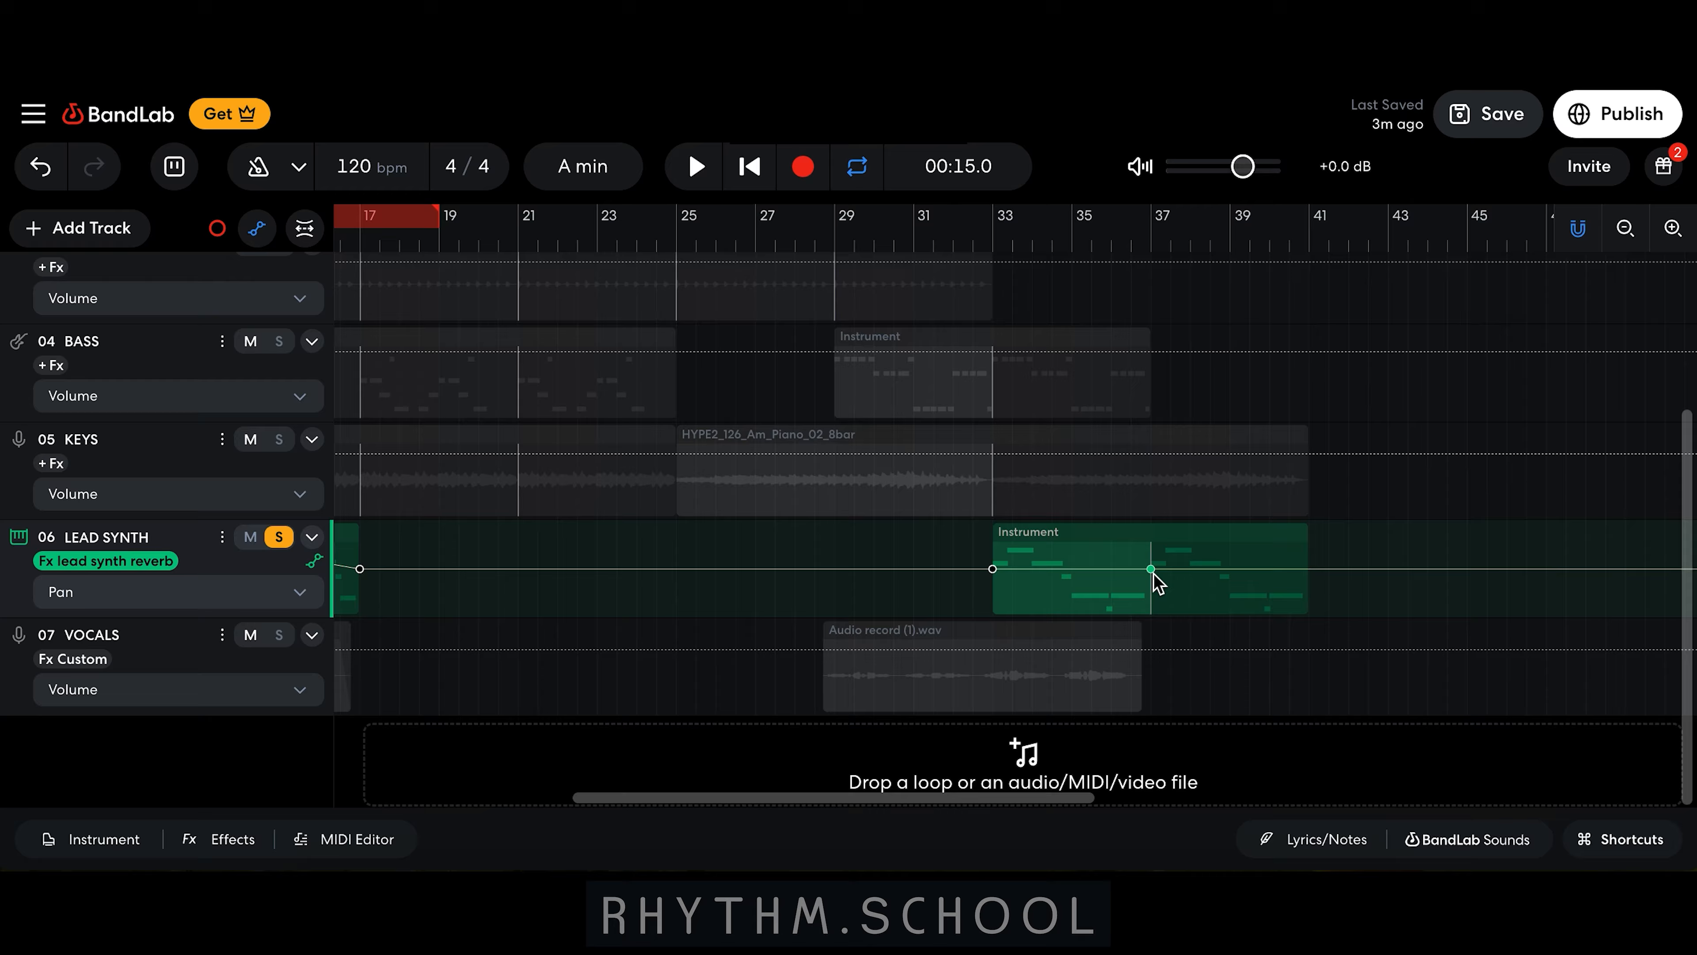
left_click_drag(1151, 570, 1153, 630)
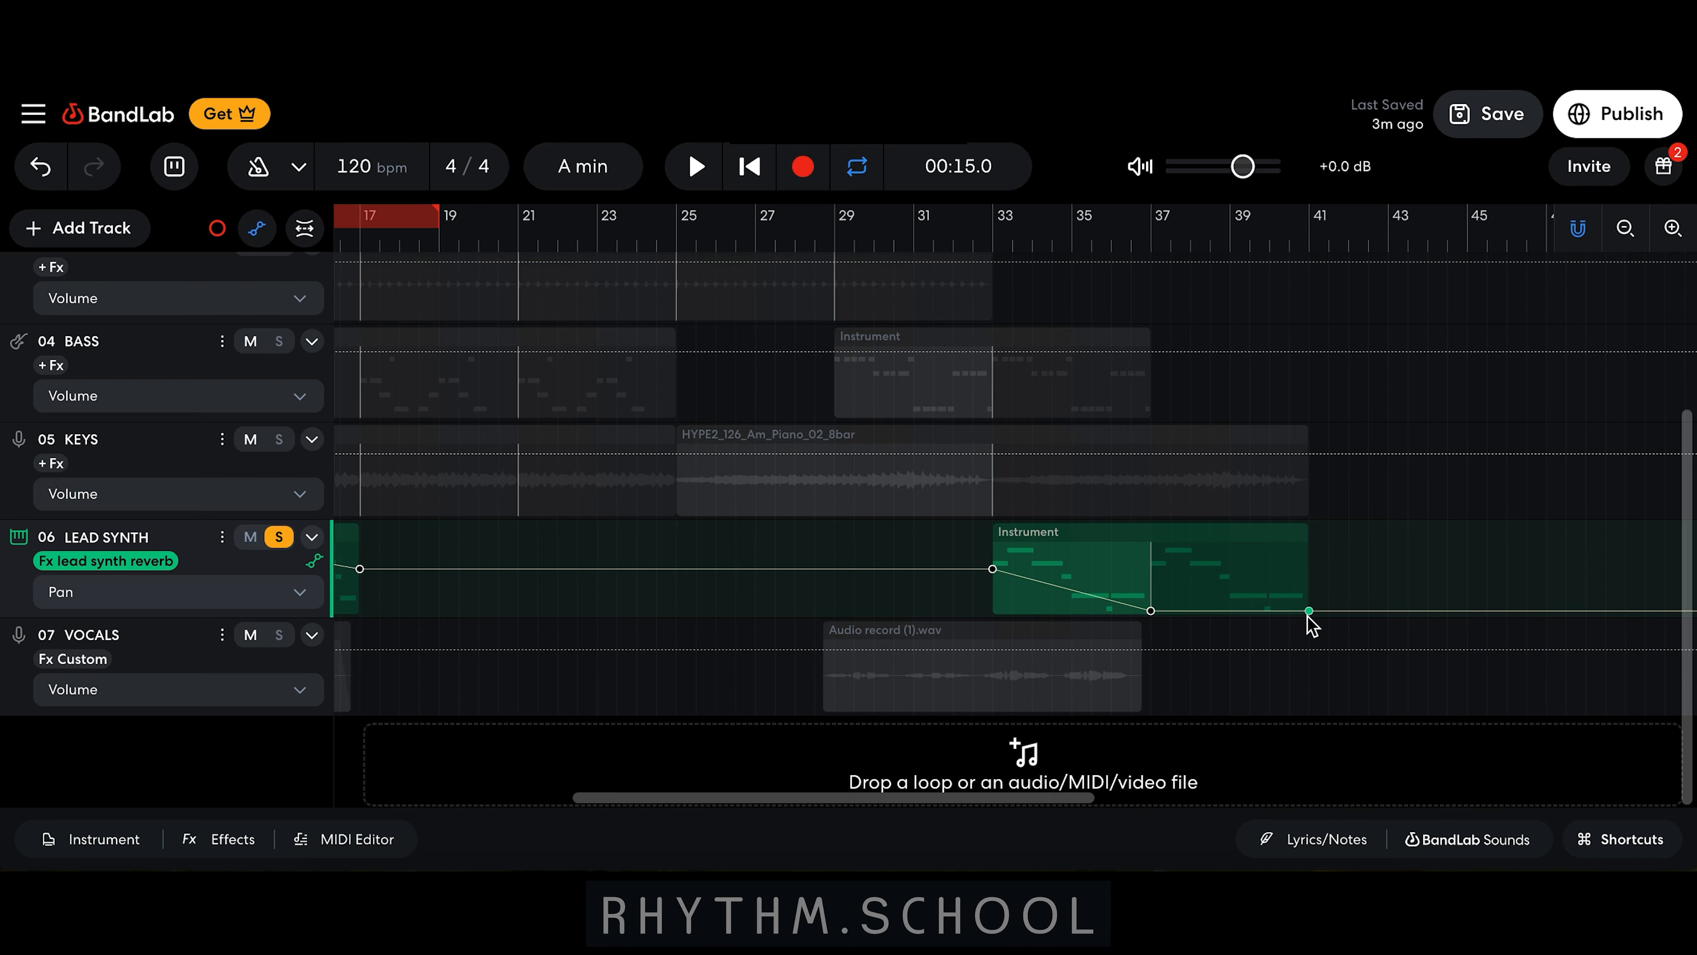
left_click_drag(1308, 616, 1308, 570)
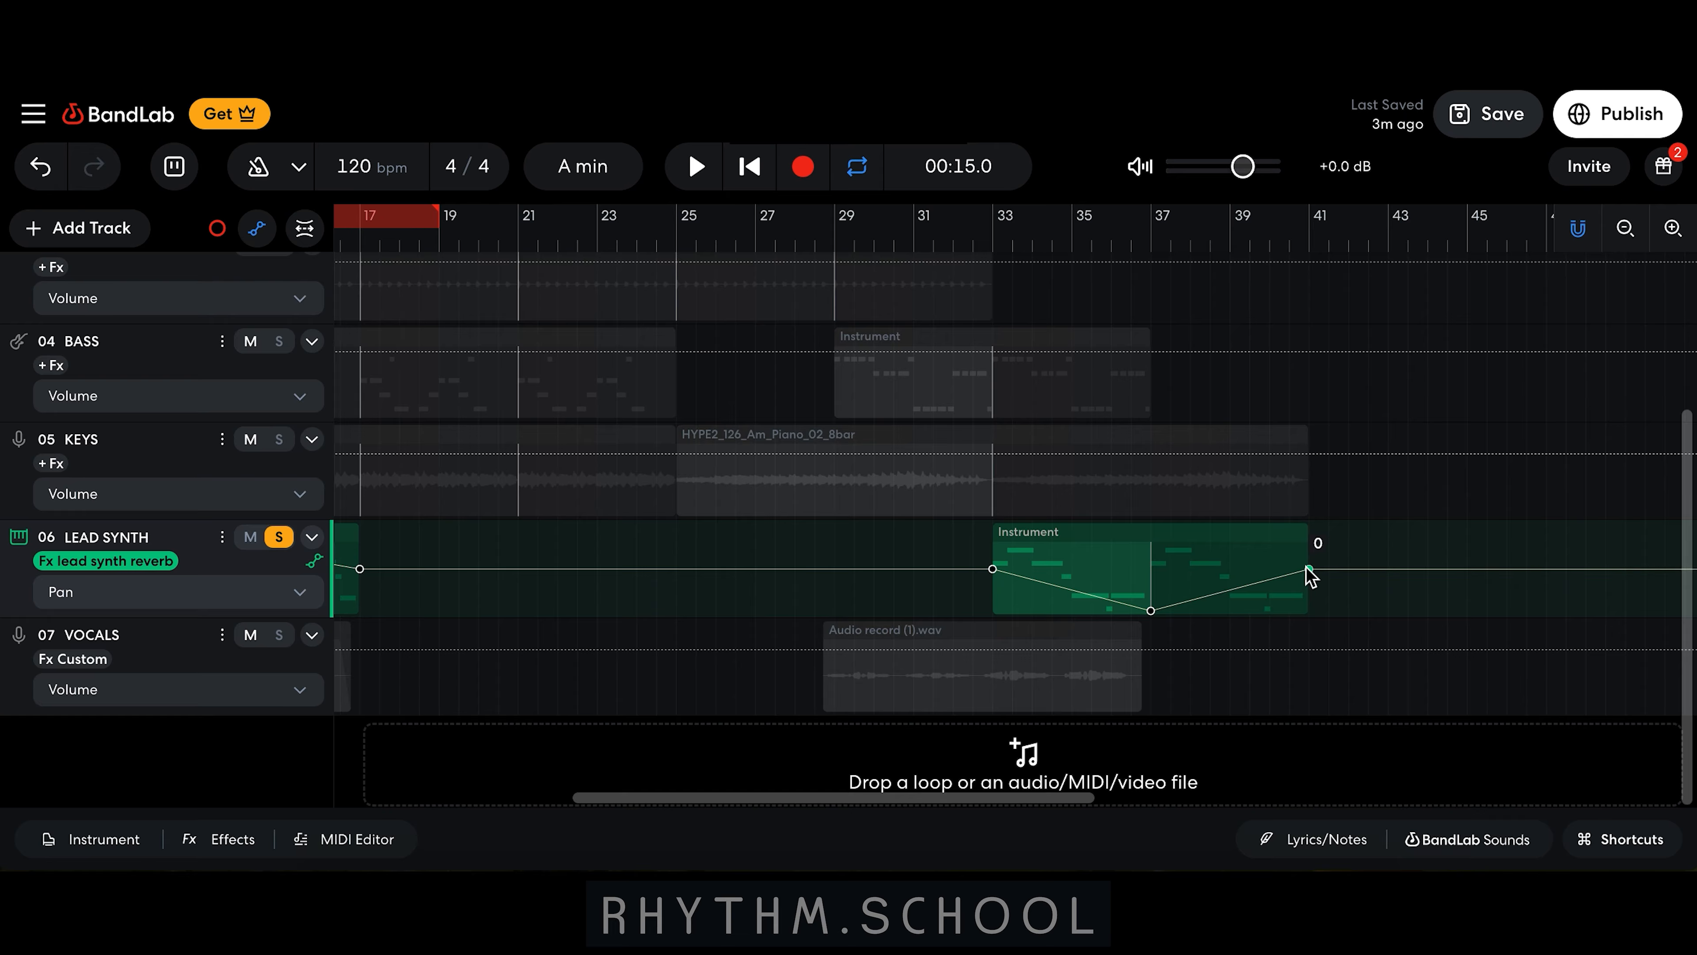
Step: Play back the lead synth pan automation from about bar 33
left_click(994, 235)
key("space")
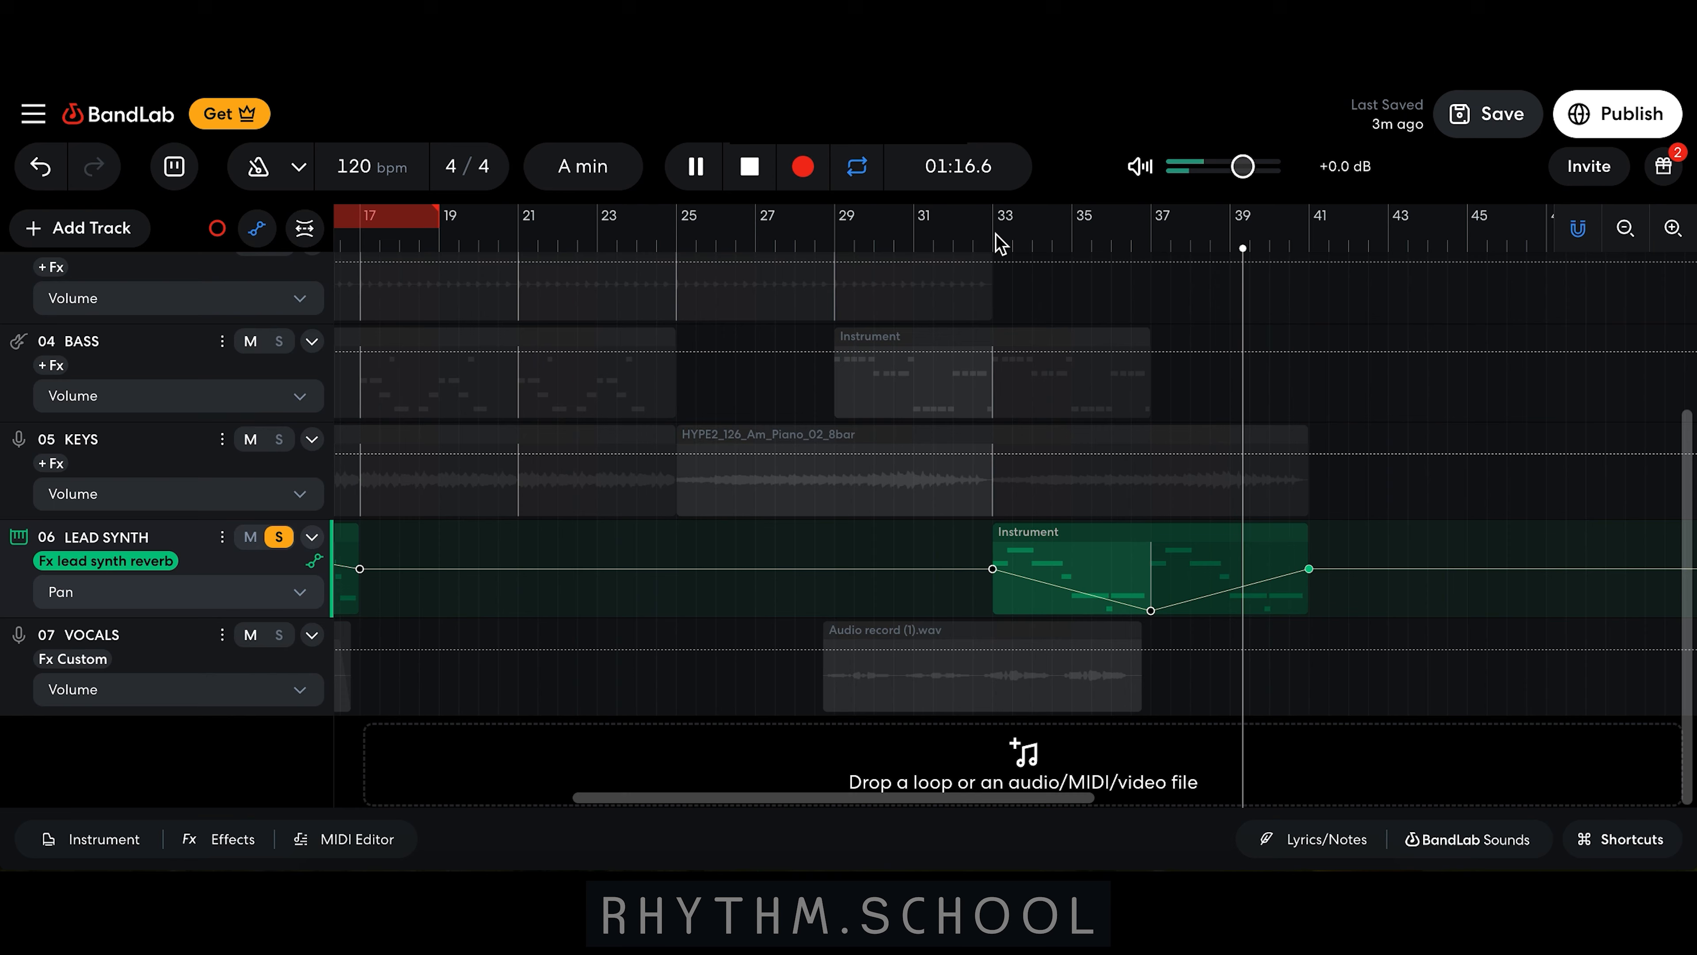
left_click(750, 168)
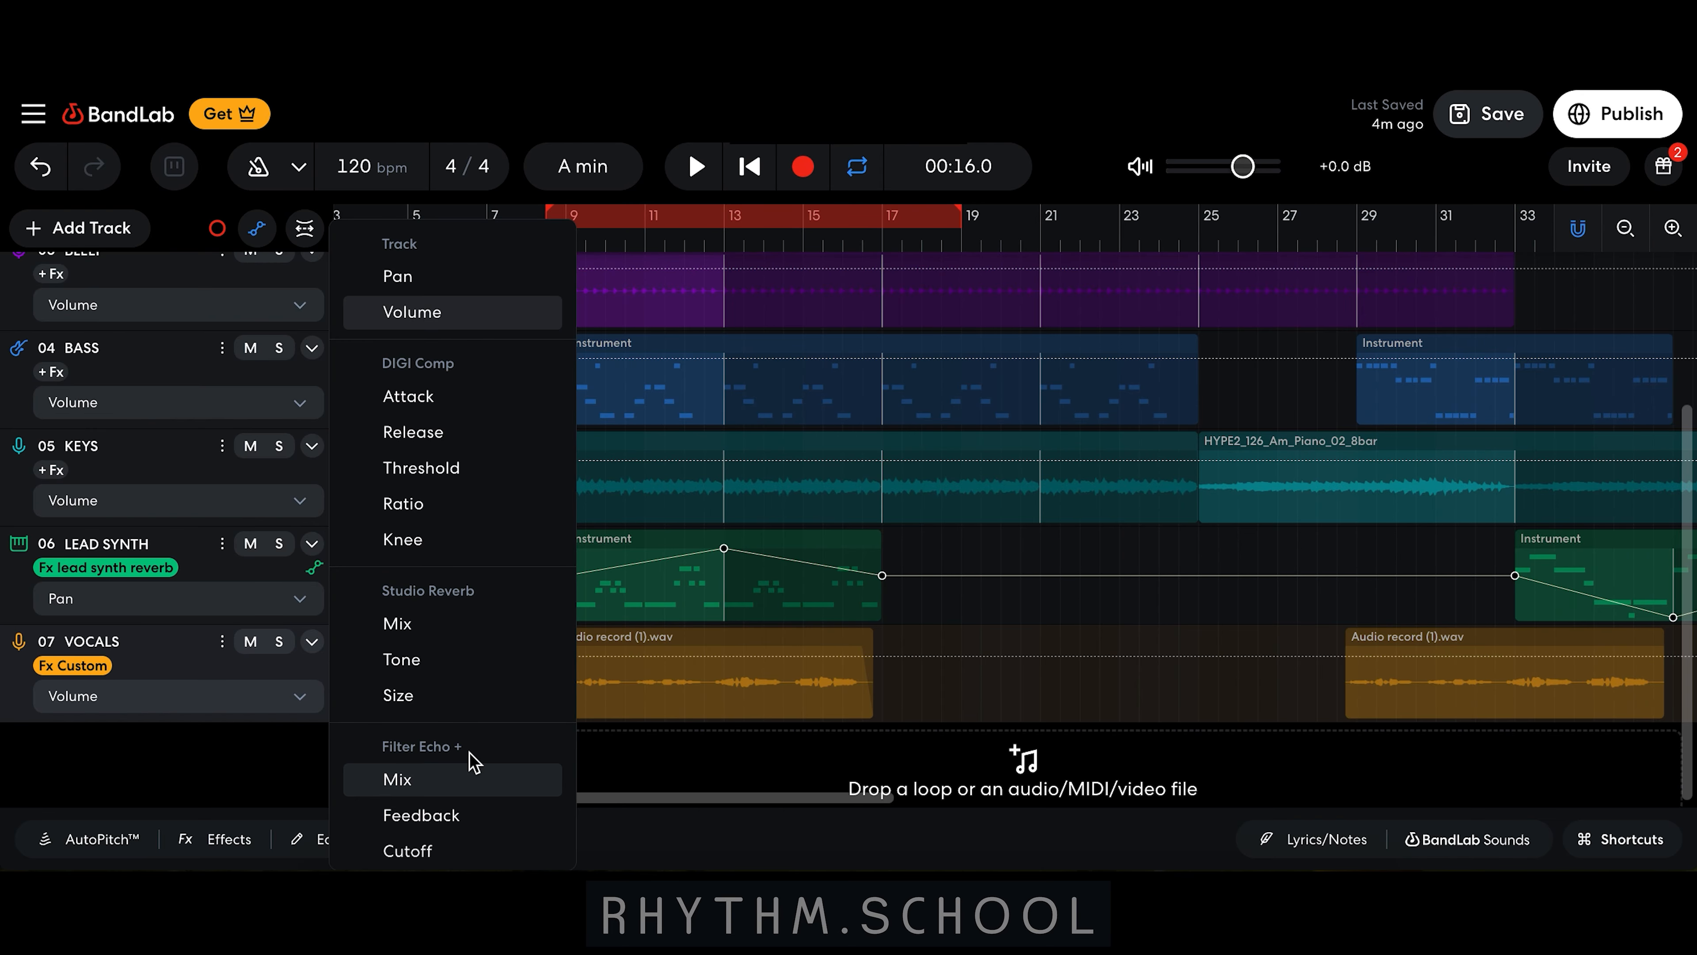
Step: Set the VOCALS automation to Filter Echo + Mix and solo the vocals track to audition it
left_click(429, 780)
left_click(279, 642)
key("space")
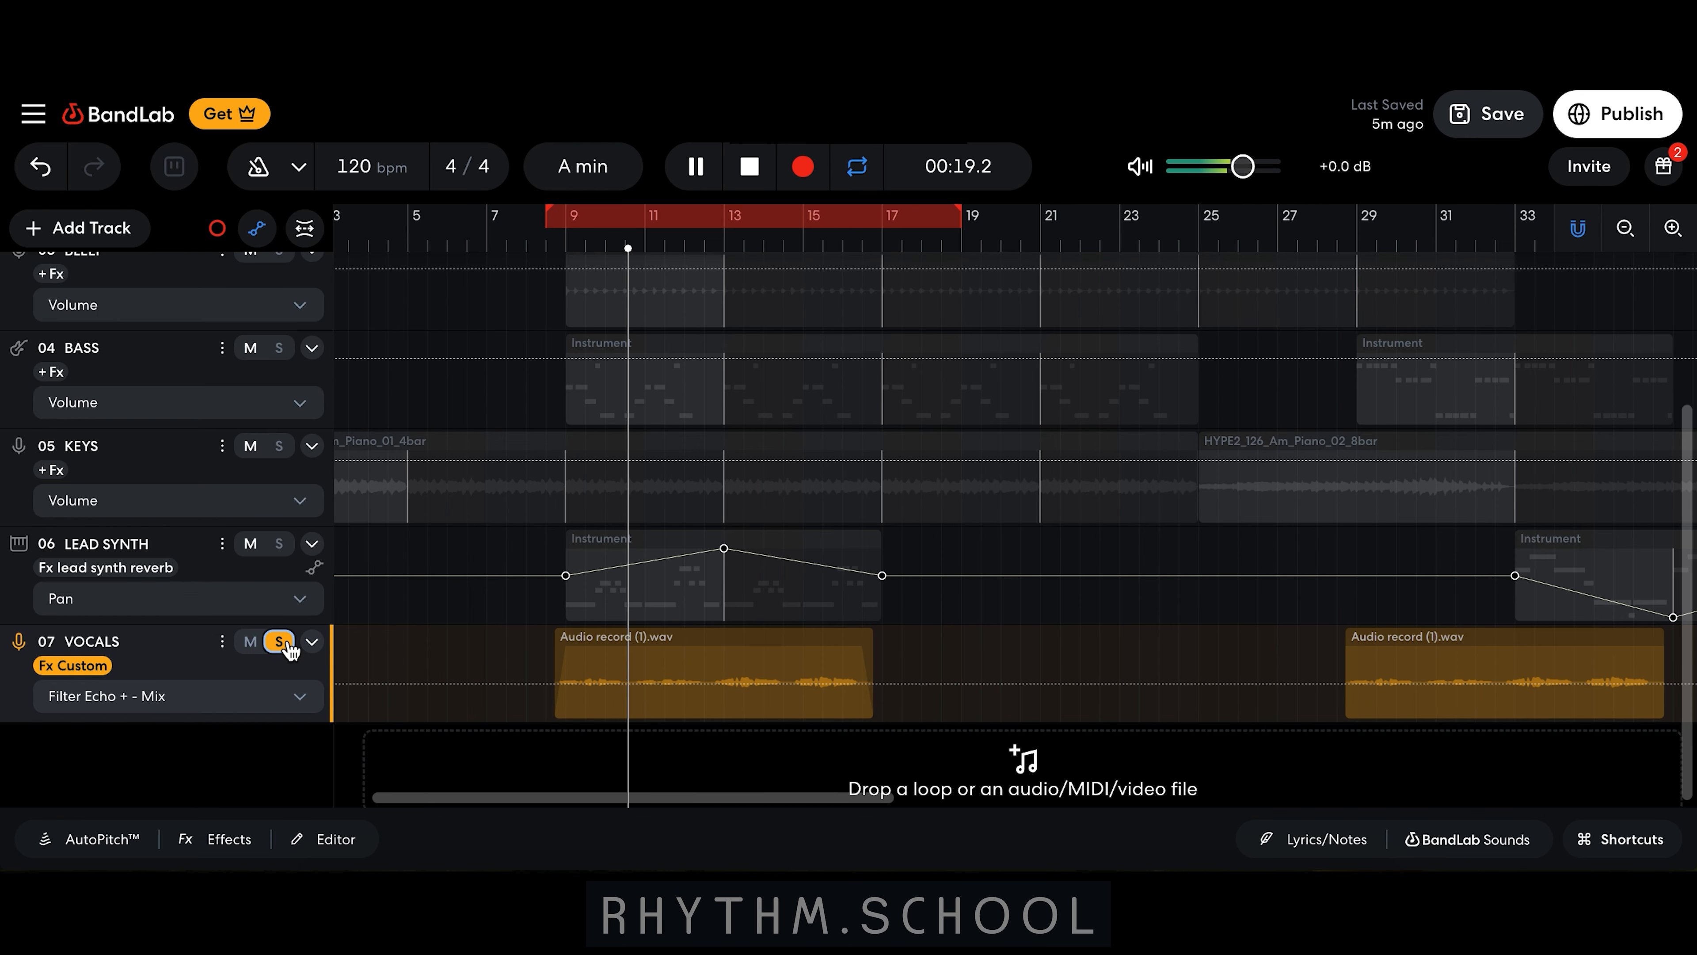
key("space")
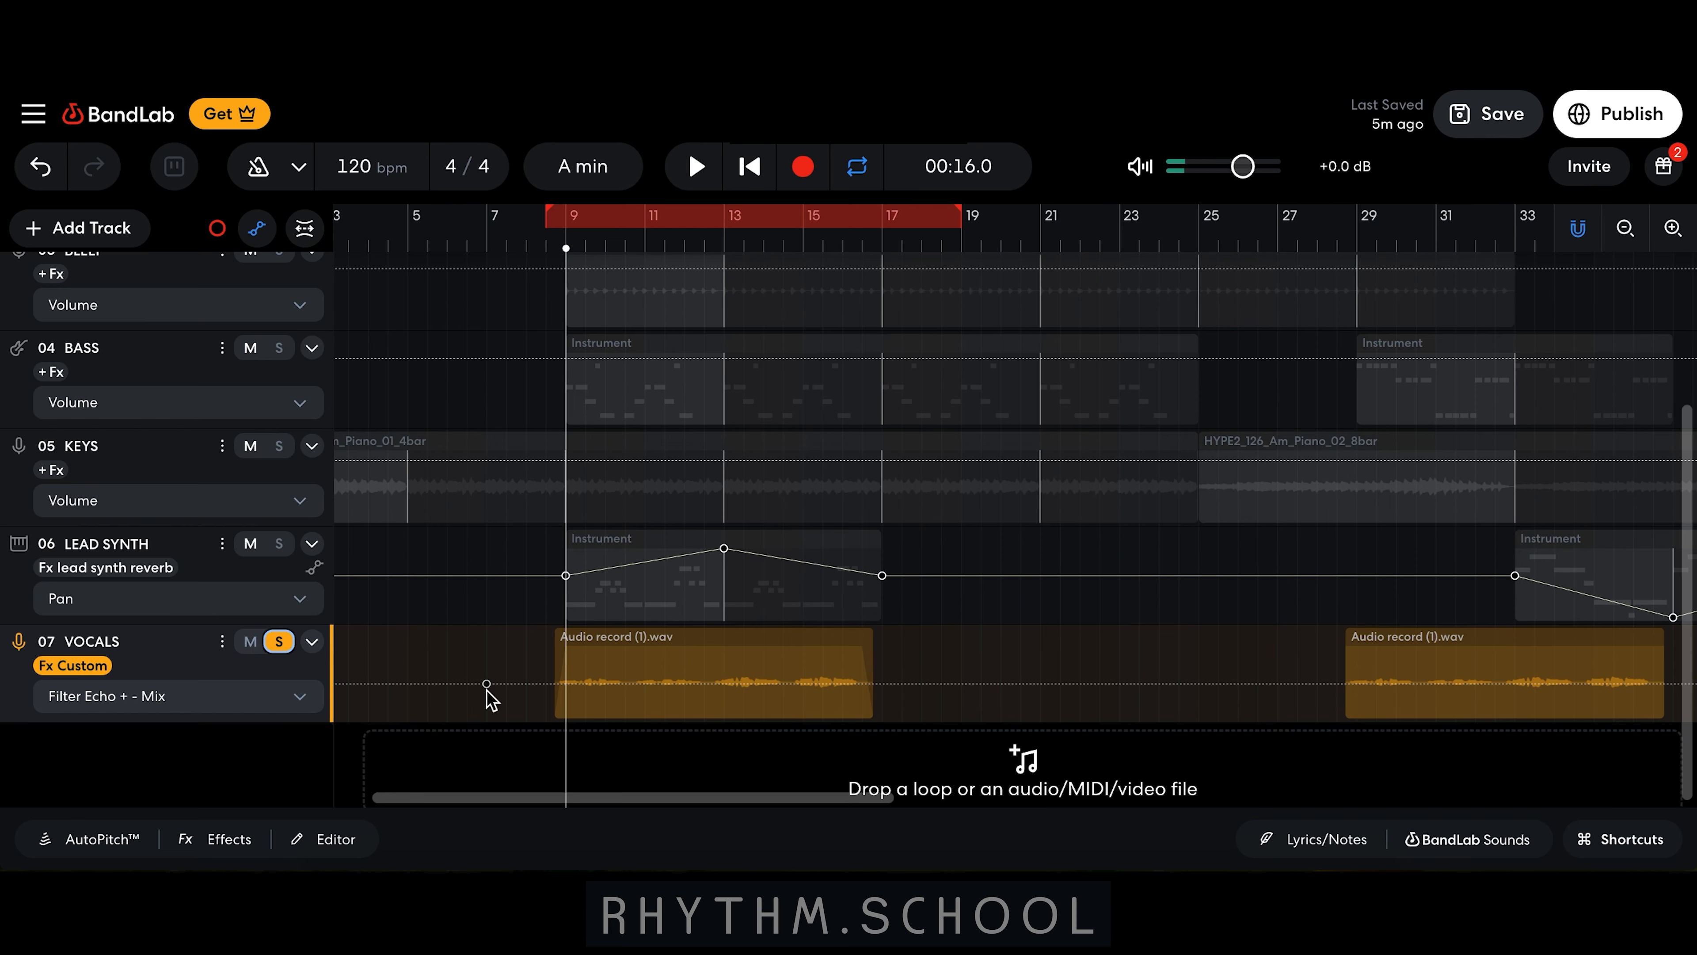
Step: Automate the echo mix to 0% through the first vocal clip, rising sharply at the clip's end
left_click(841, 683)
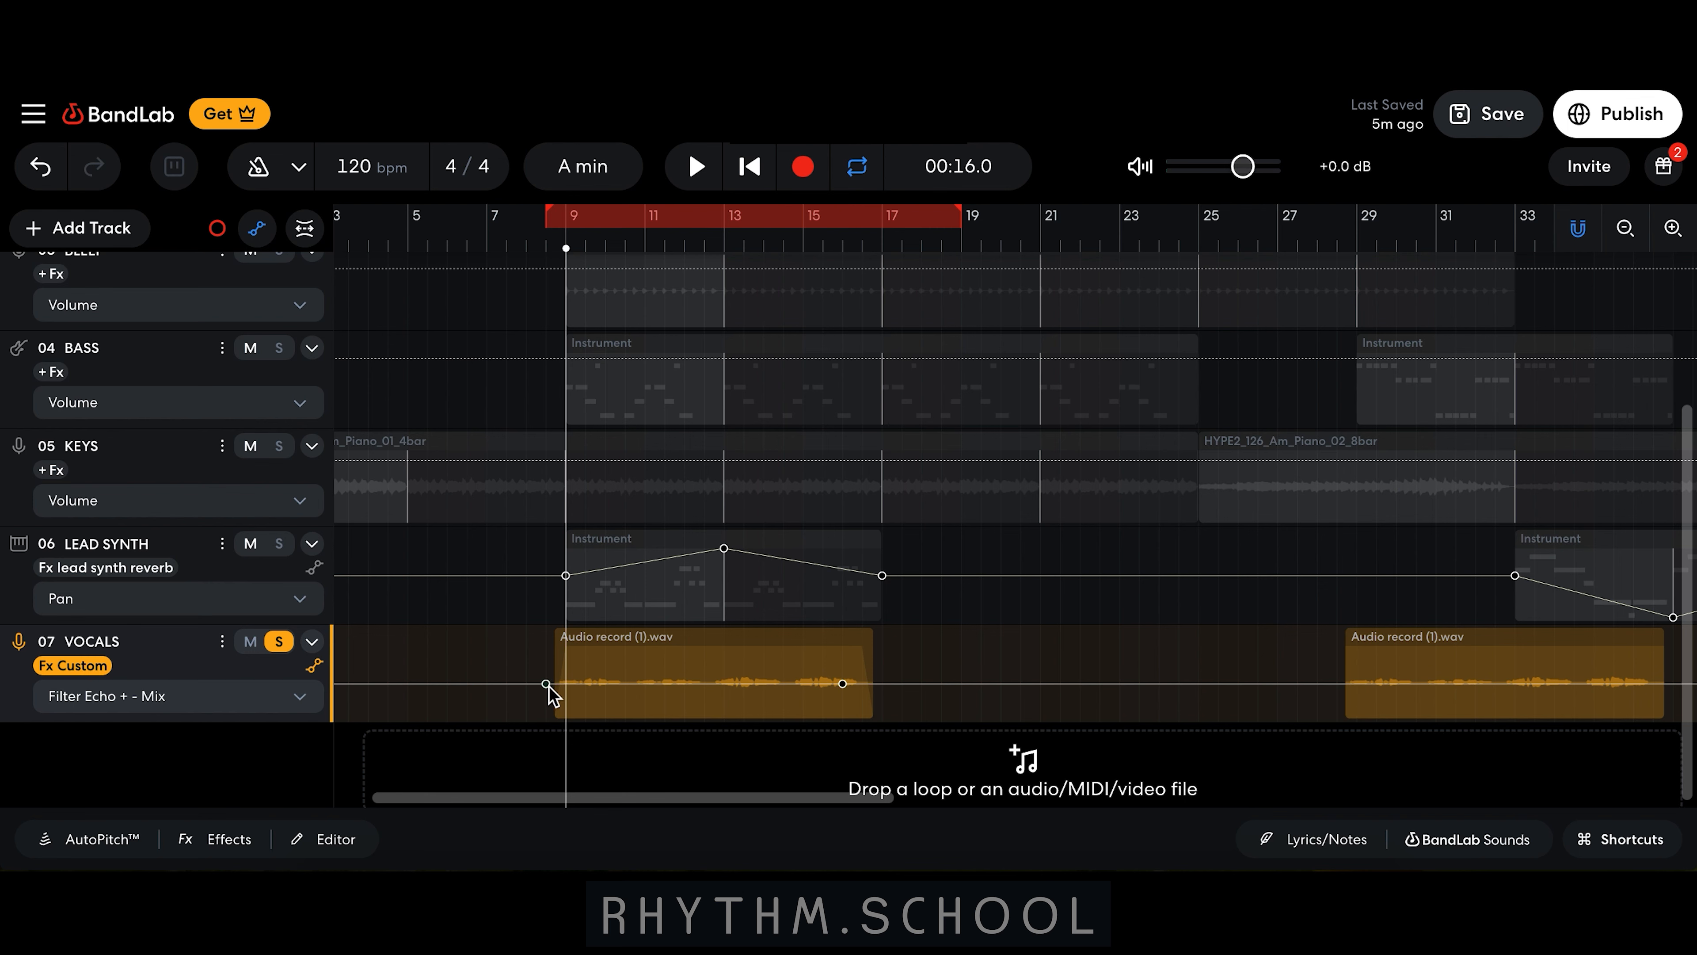
left_click_drag(548, 688, 550, 771)
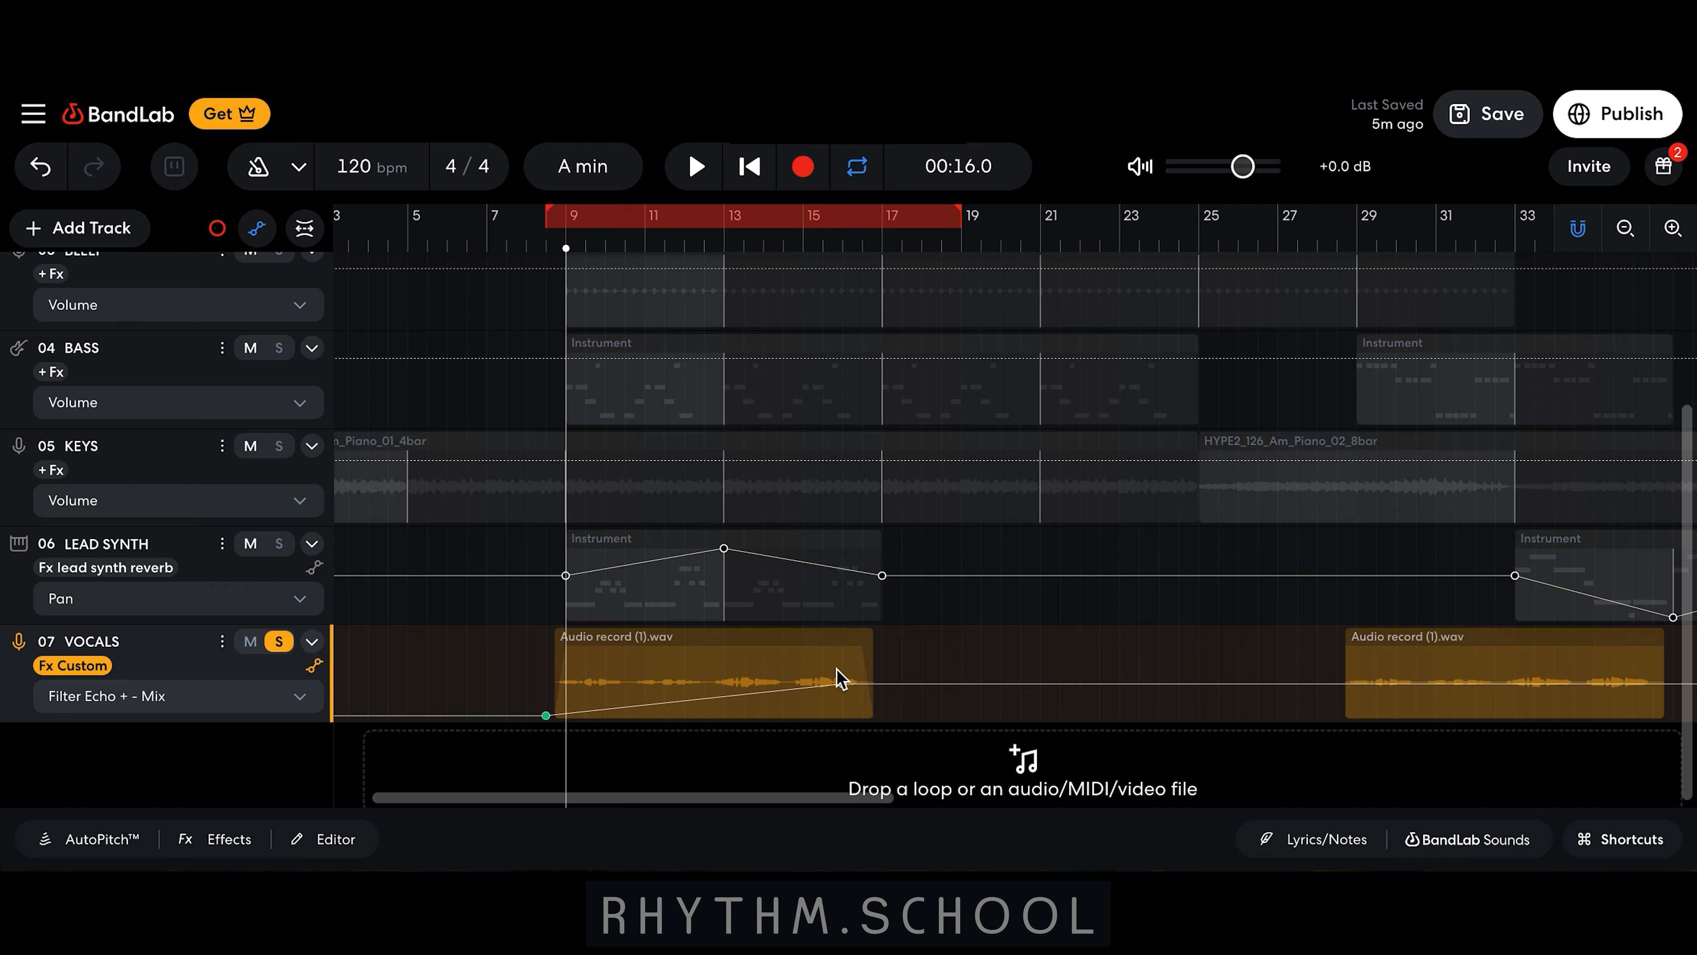
left_click(842, 683)
left_click_drag(845, 692, 842, 761)
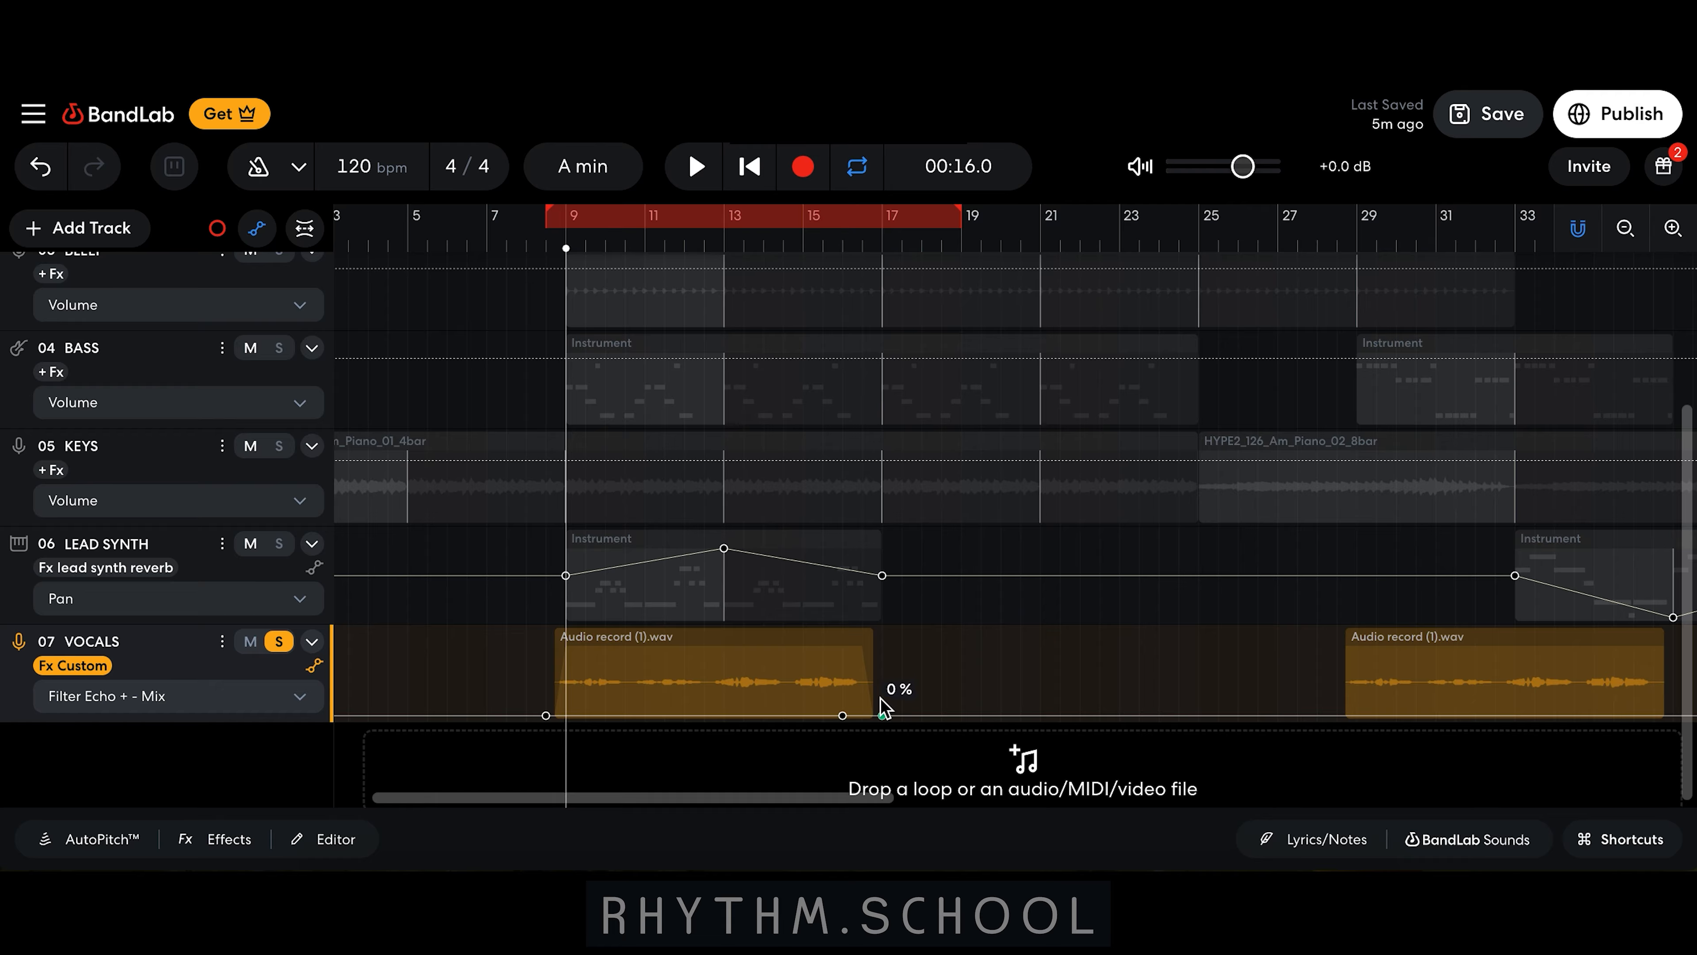
left_click_drag(882, 709, 873, 660)
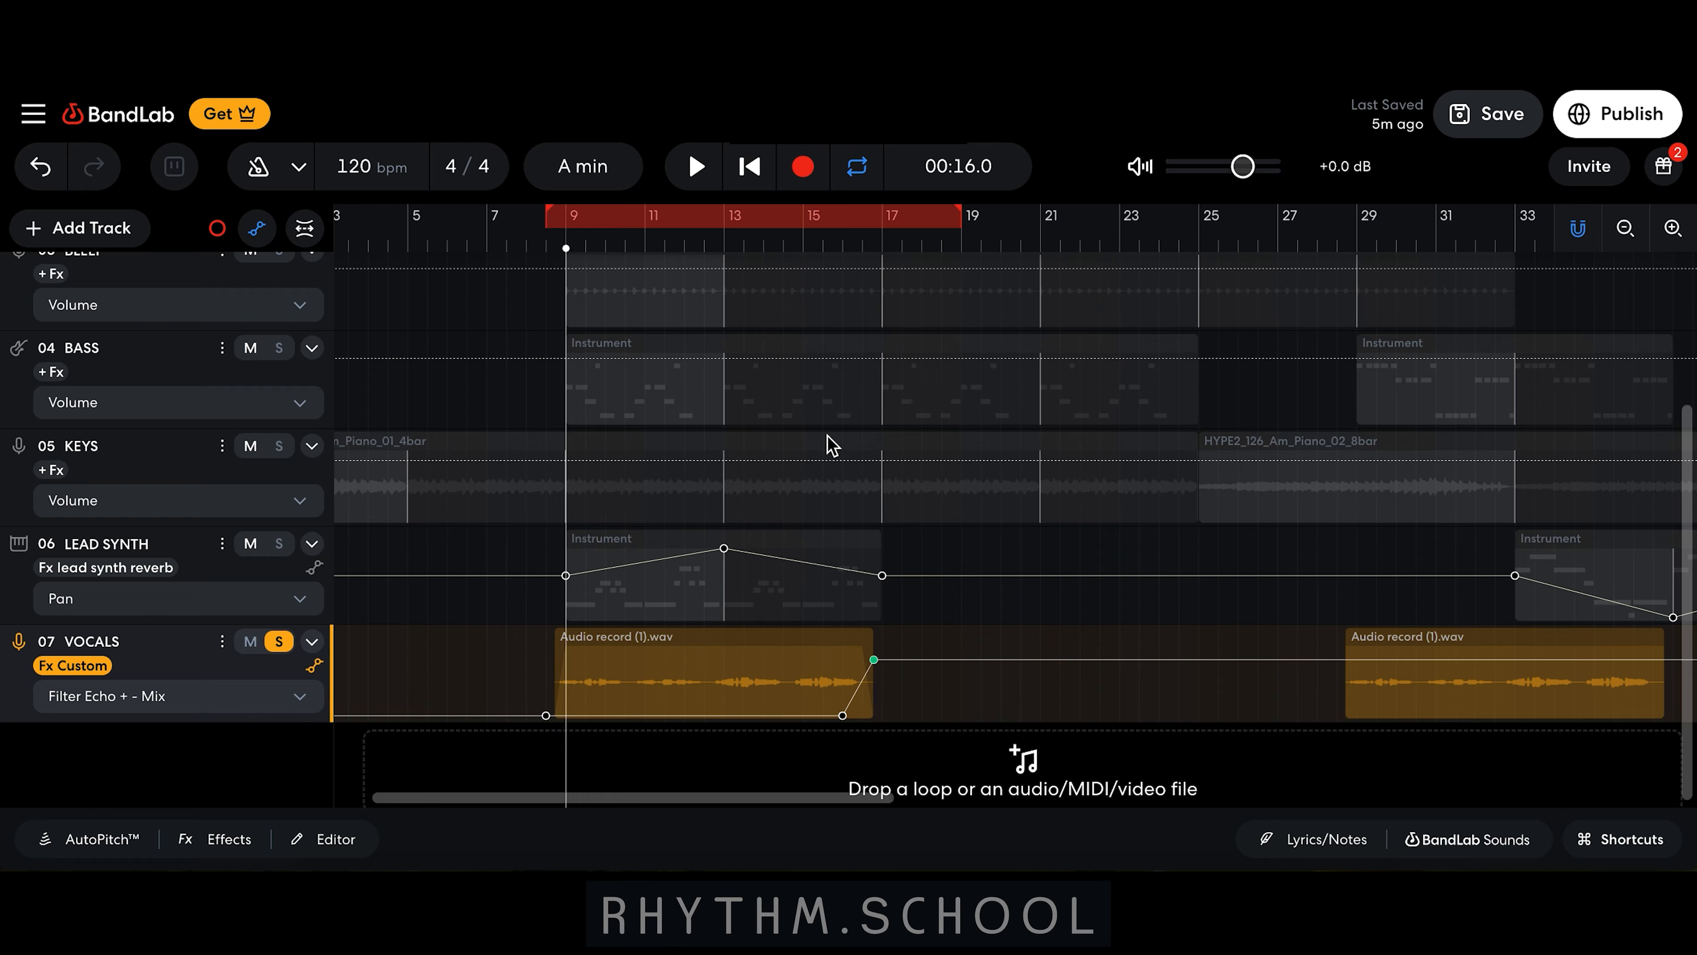
Step: Play back the vocal echo rise around bar 17
left_click(804, 246)
key("space")
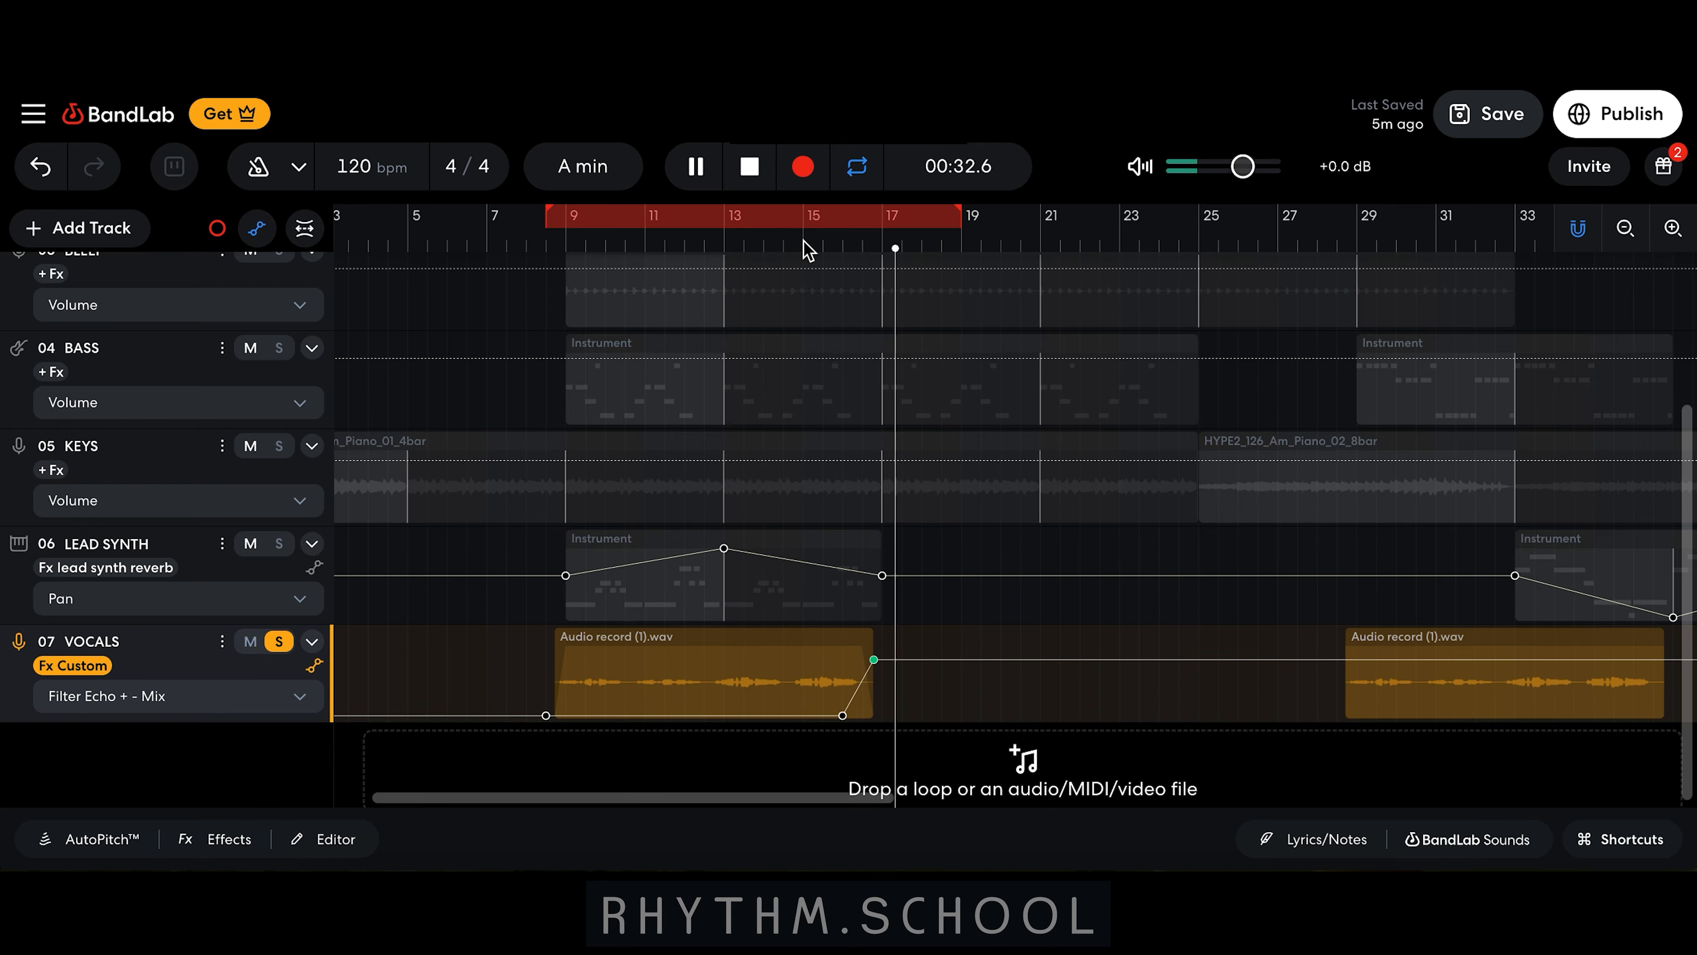
left_click(721, 249)
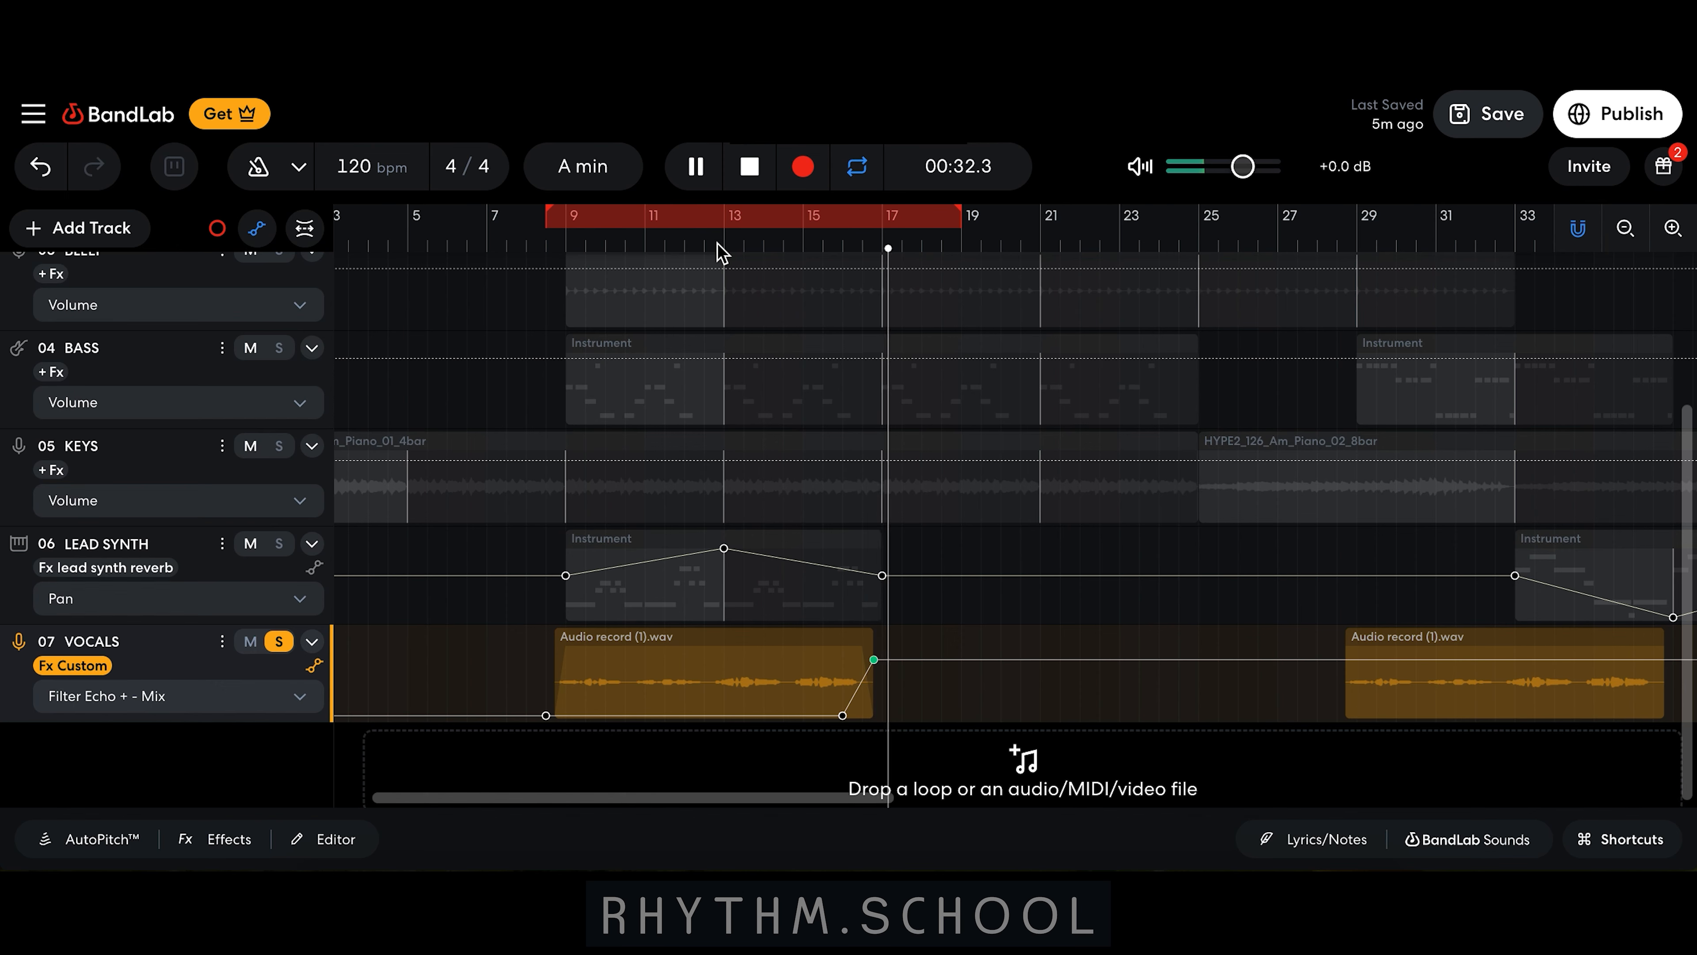
key("space")
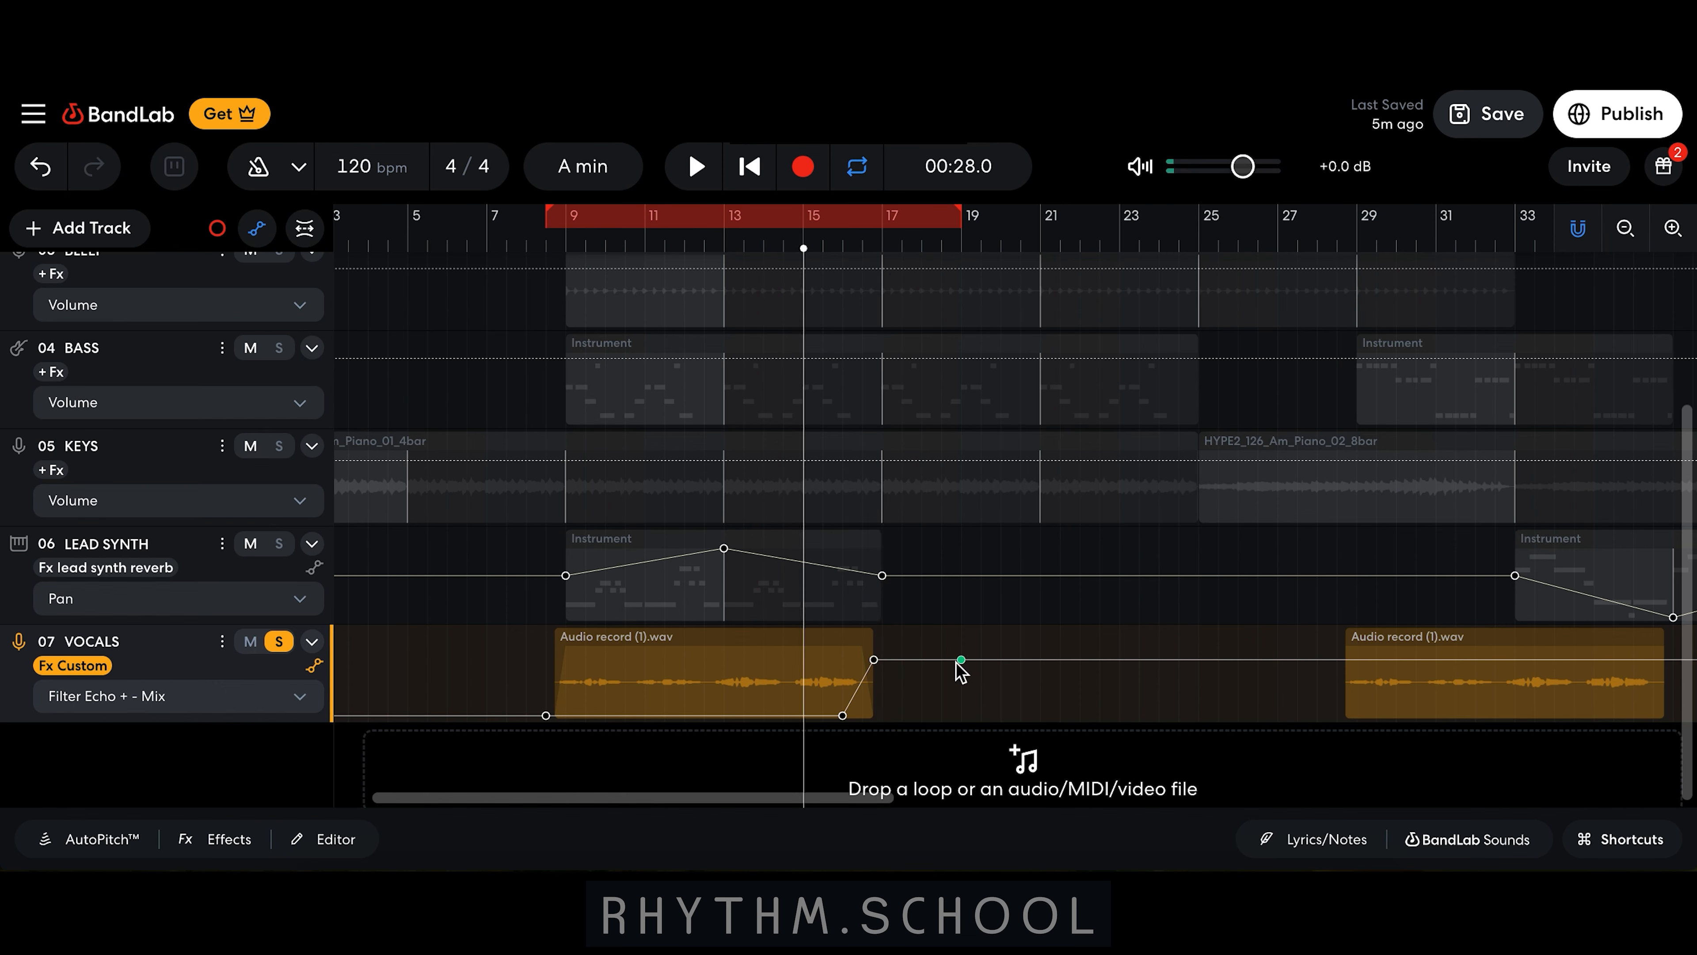
Step: Pull the echo mix back down to 0% just after the rise and start playback
mouse_move(970, 671)
left_click_drag(965, 668, 966, 754)
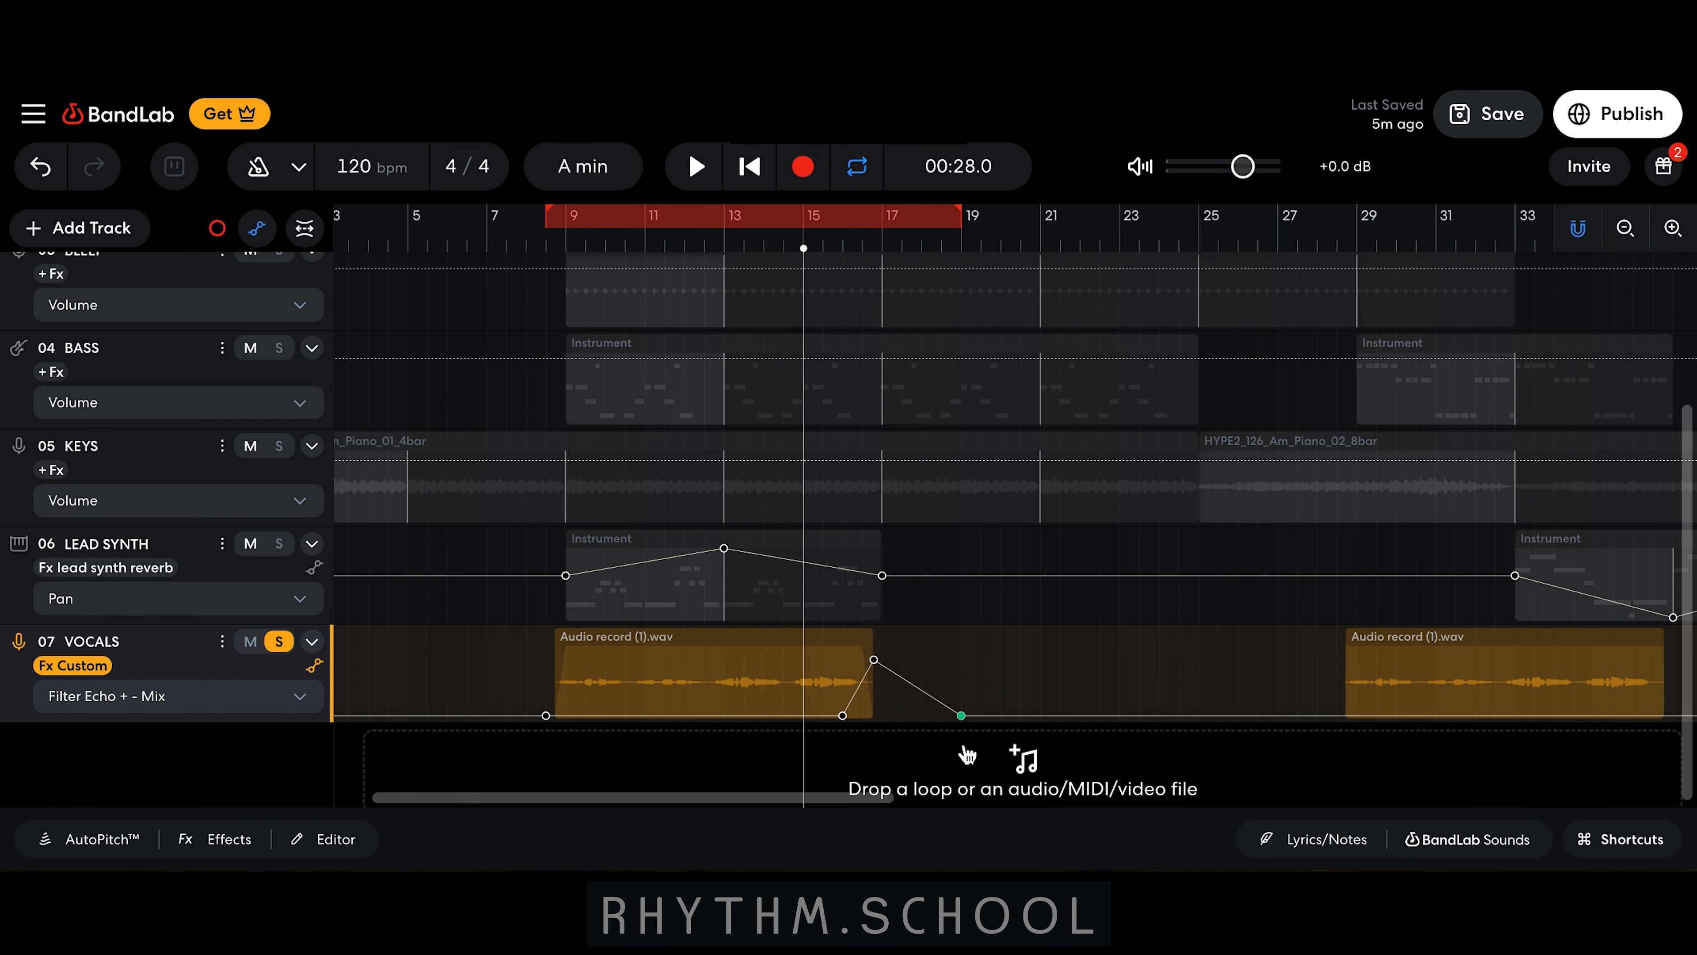
key("space")
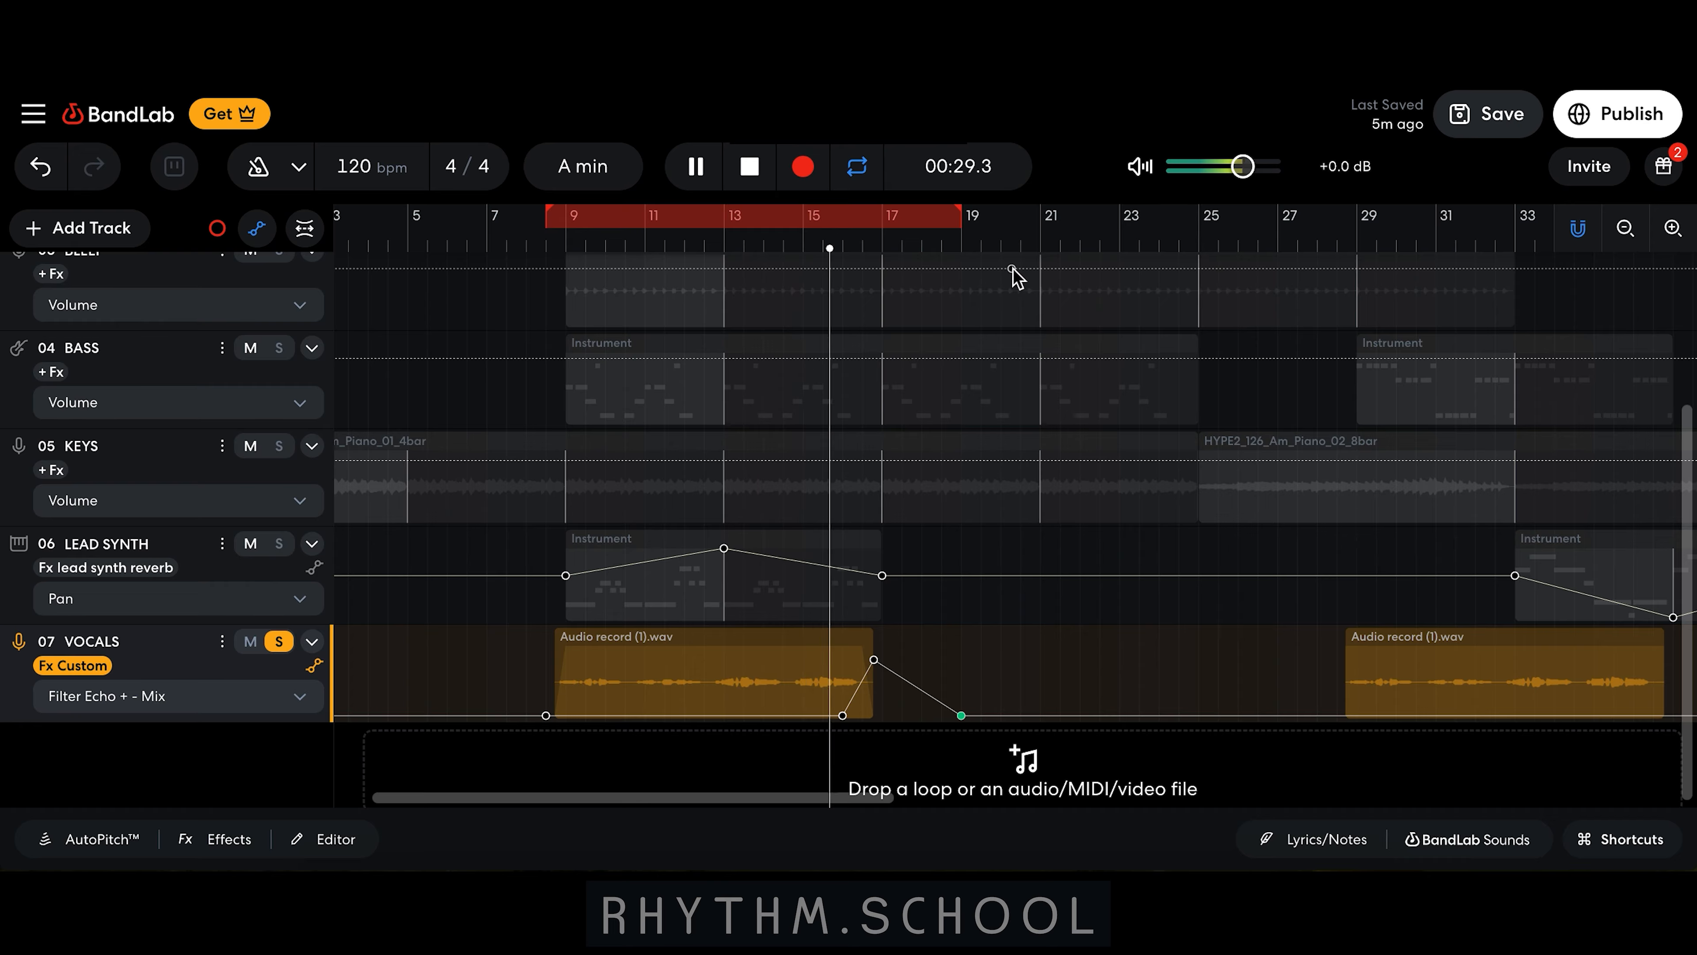
Step: Extend the loop region's end to about bar 20
left_click_drag(963, 219, 1000, 227)
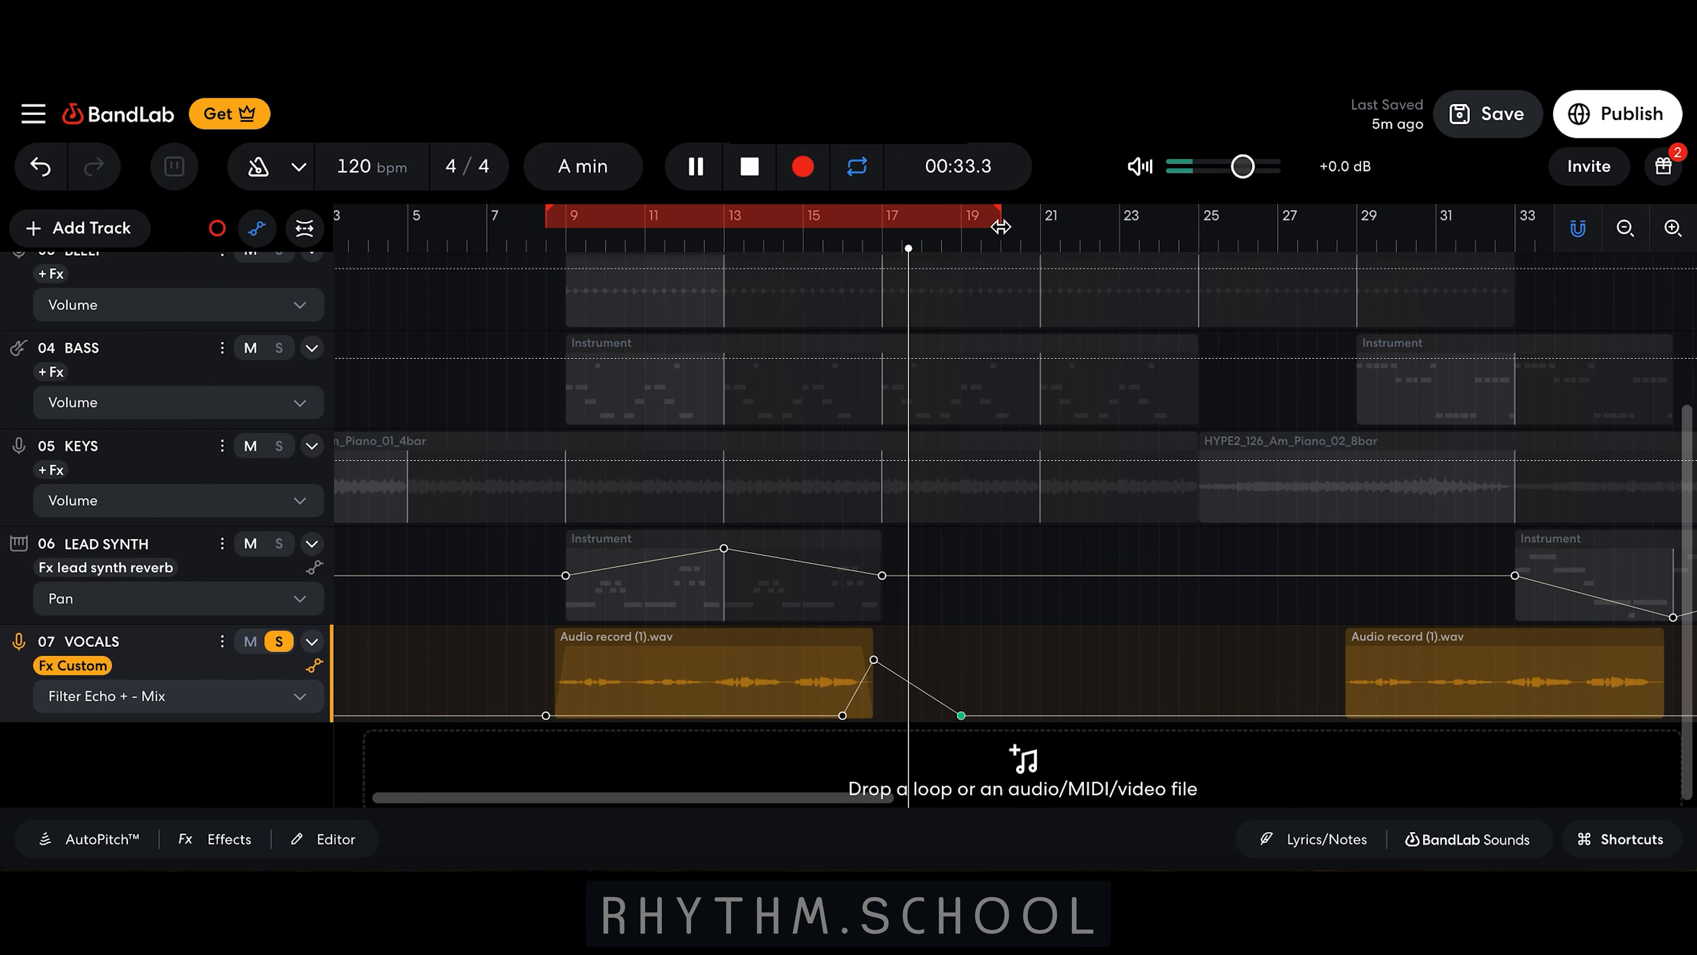
key("space")
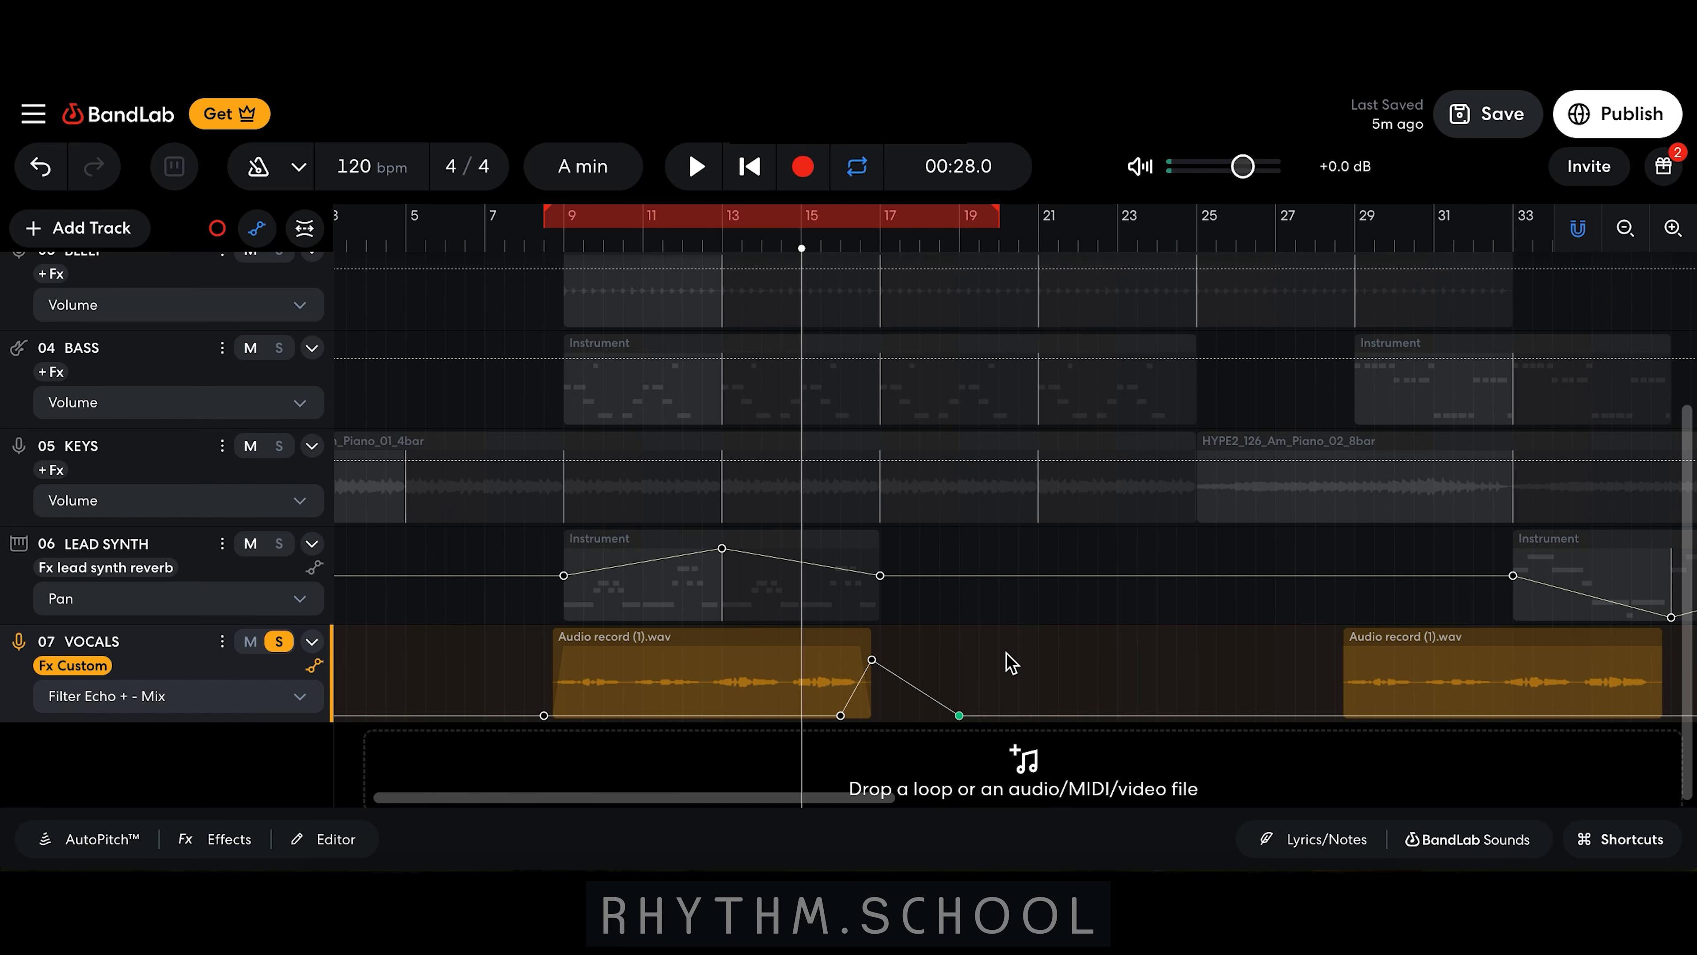
Step: Add an echo mix rise at the end of the second vocal clip and play it back
scroll(1009, 660, "right", 3)
scroll(1011, 662, "right", 2)
scroll(1011, 661, "up", 1)
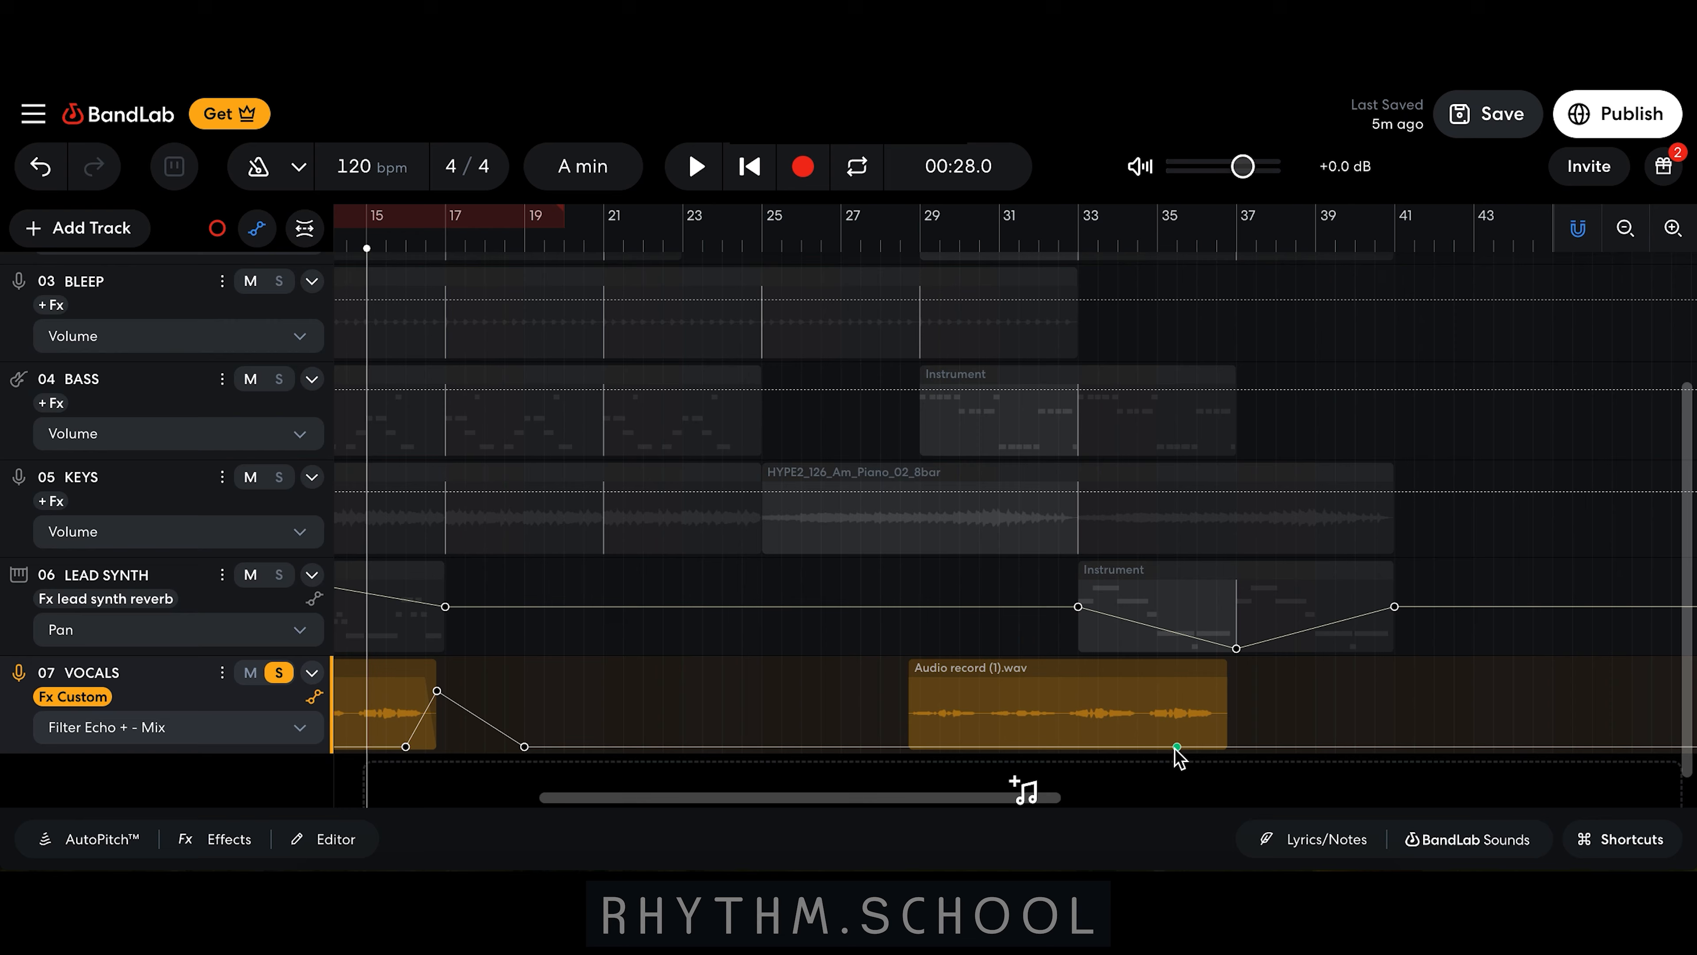
left_click(1177, 747)
left_click(1219, 747)
left_click_drag(1220, 748, 1229, 701)
left_click(1142, 249)
key("space")
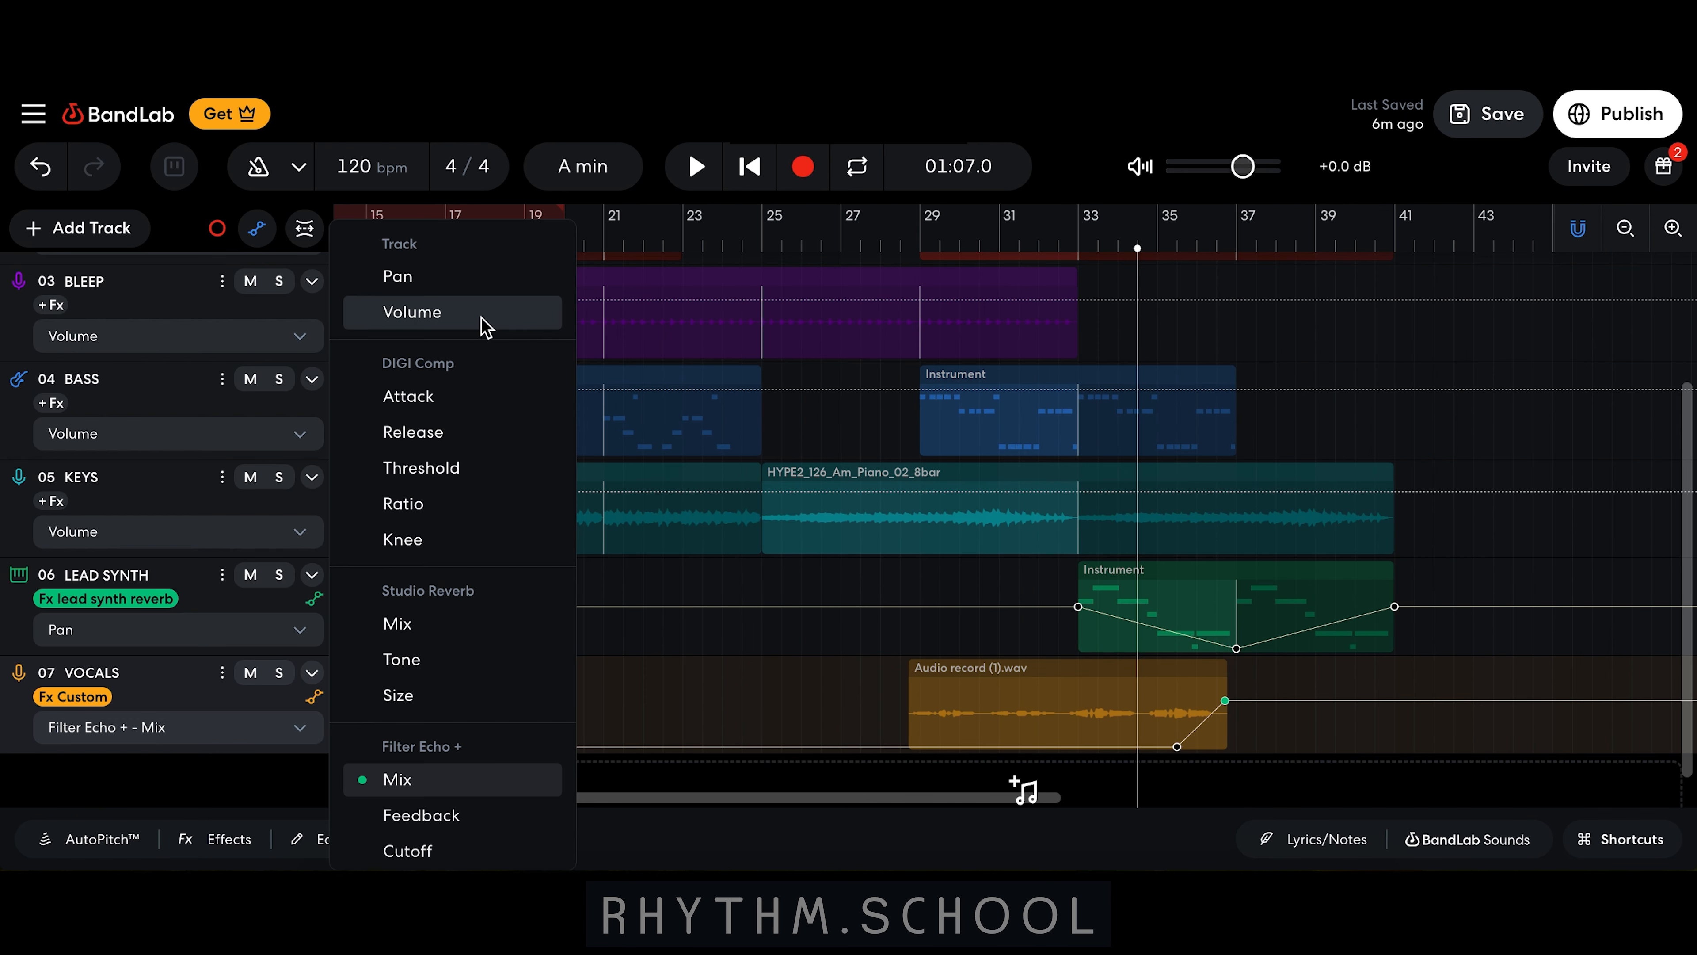
Step: Switch the vocals automation to Volume and fade it down to about -41 dB at the second vocal clip's end
left_click(485, 326)
left_click(1185, 687)
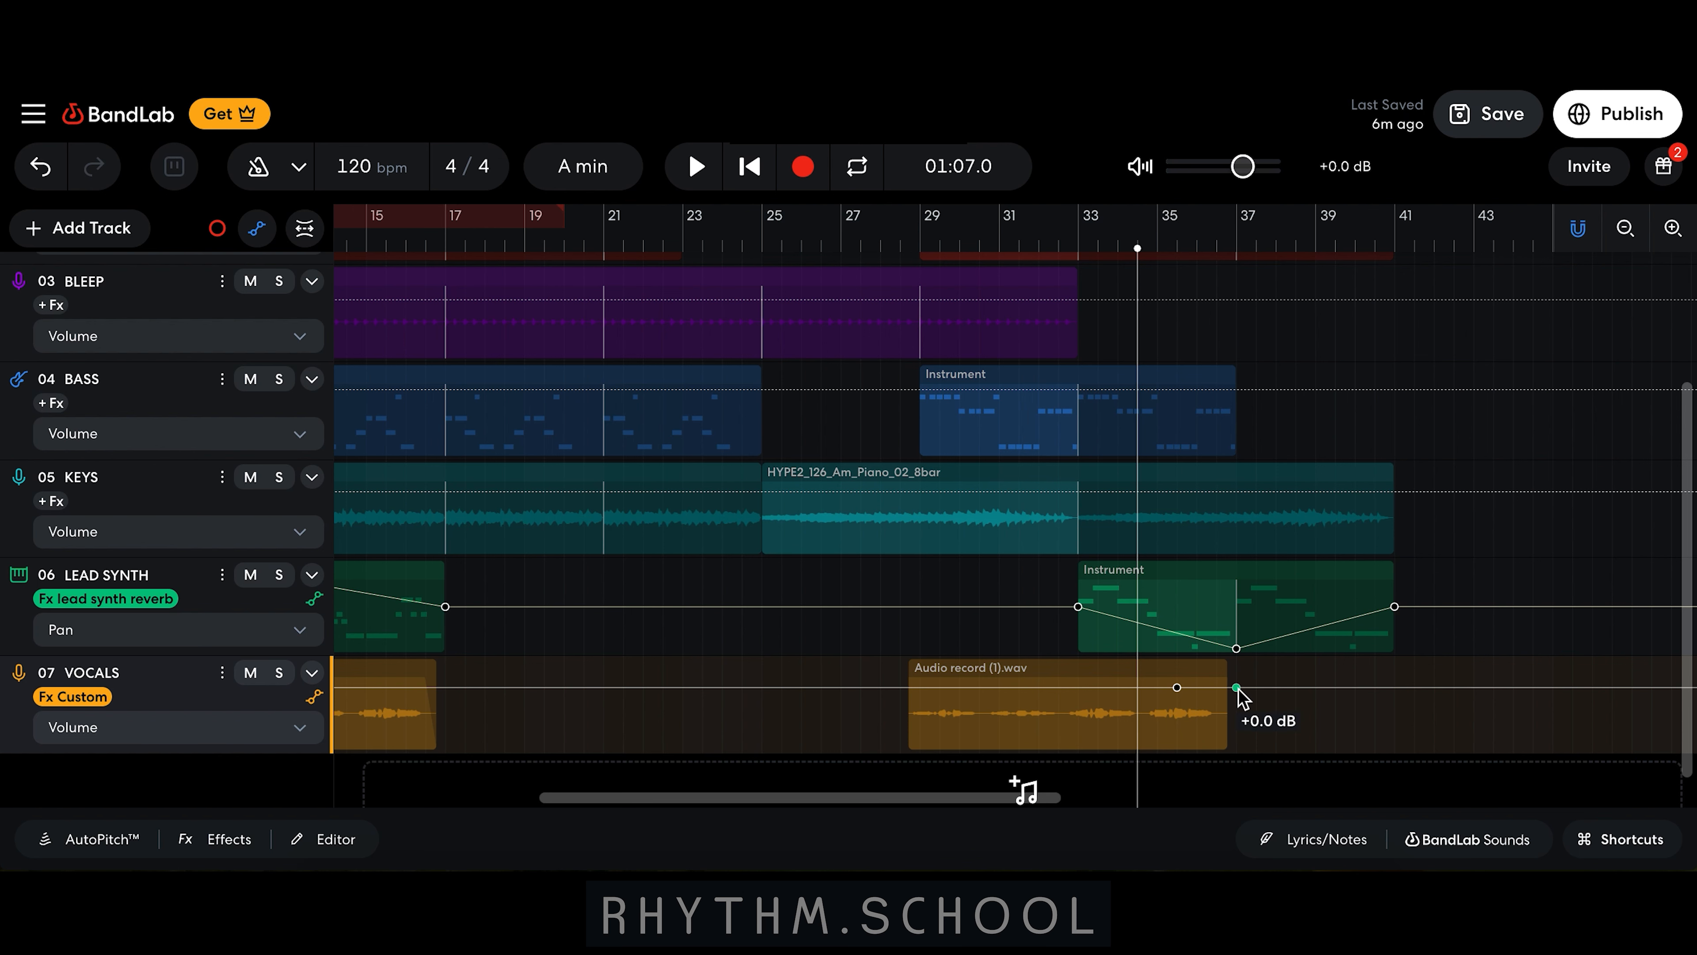
left_click_drag(1238, 689, 1228, 751)
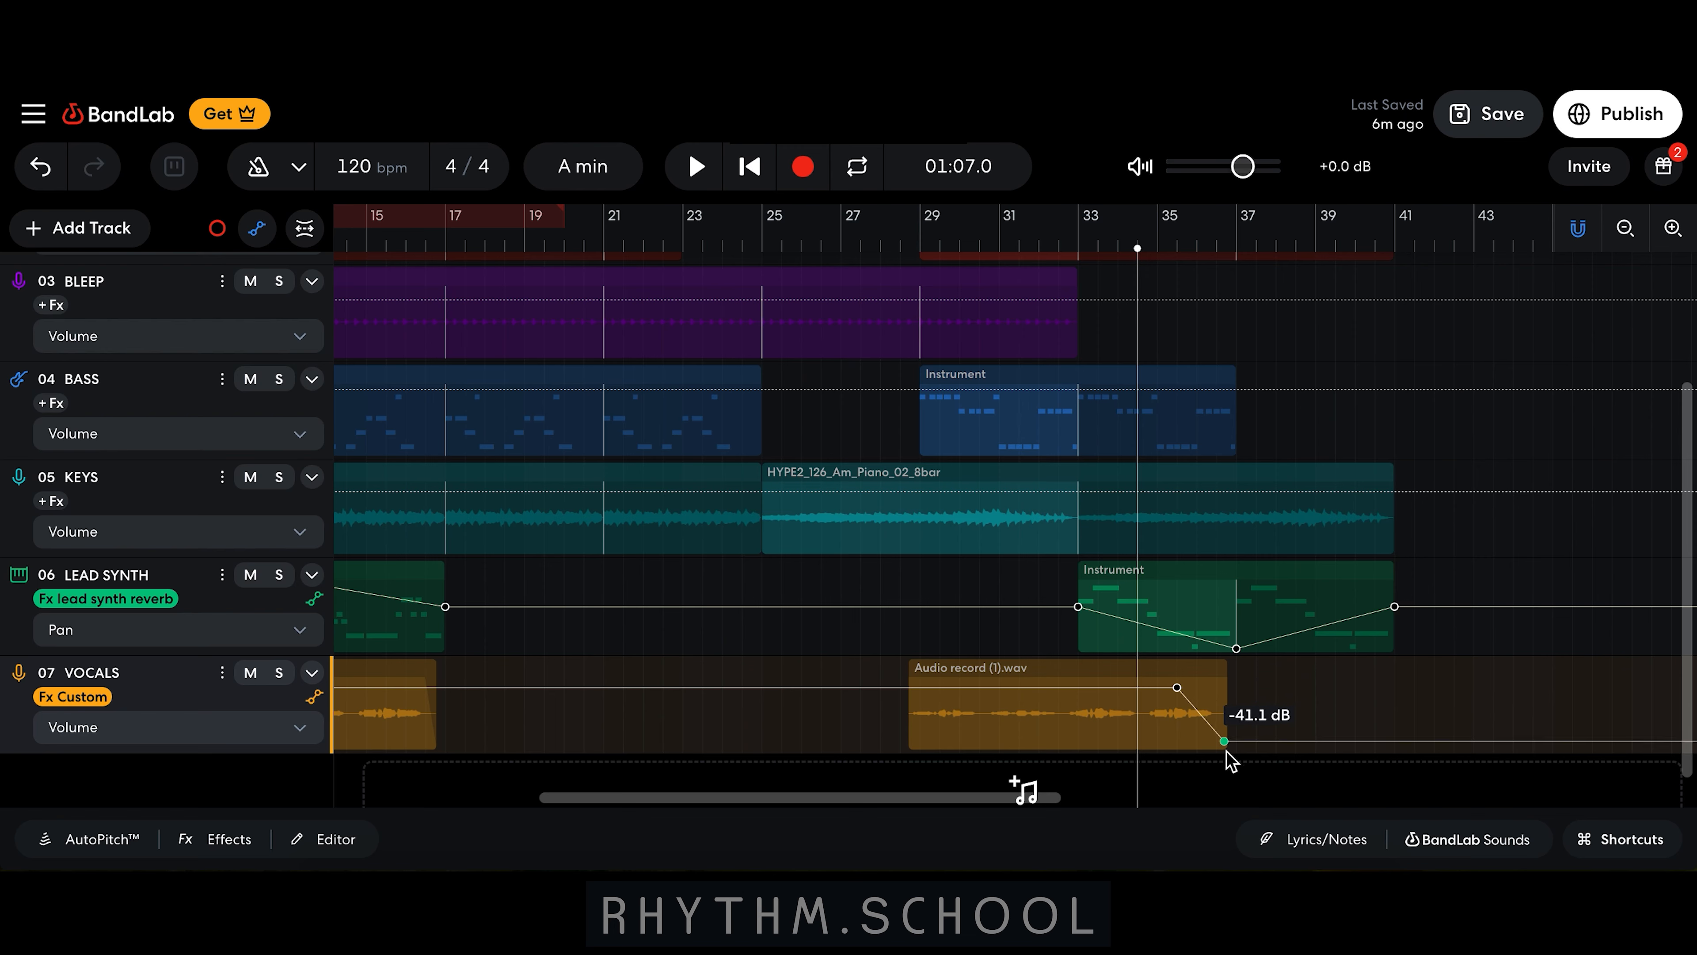
Step: Play back the vocal volume fade
key("space")
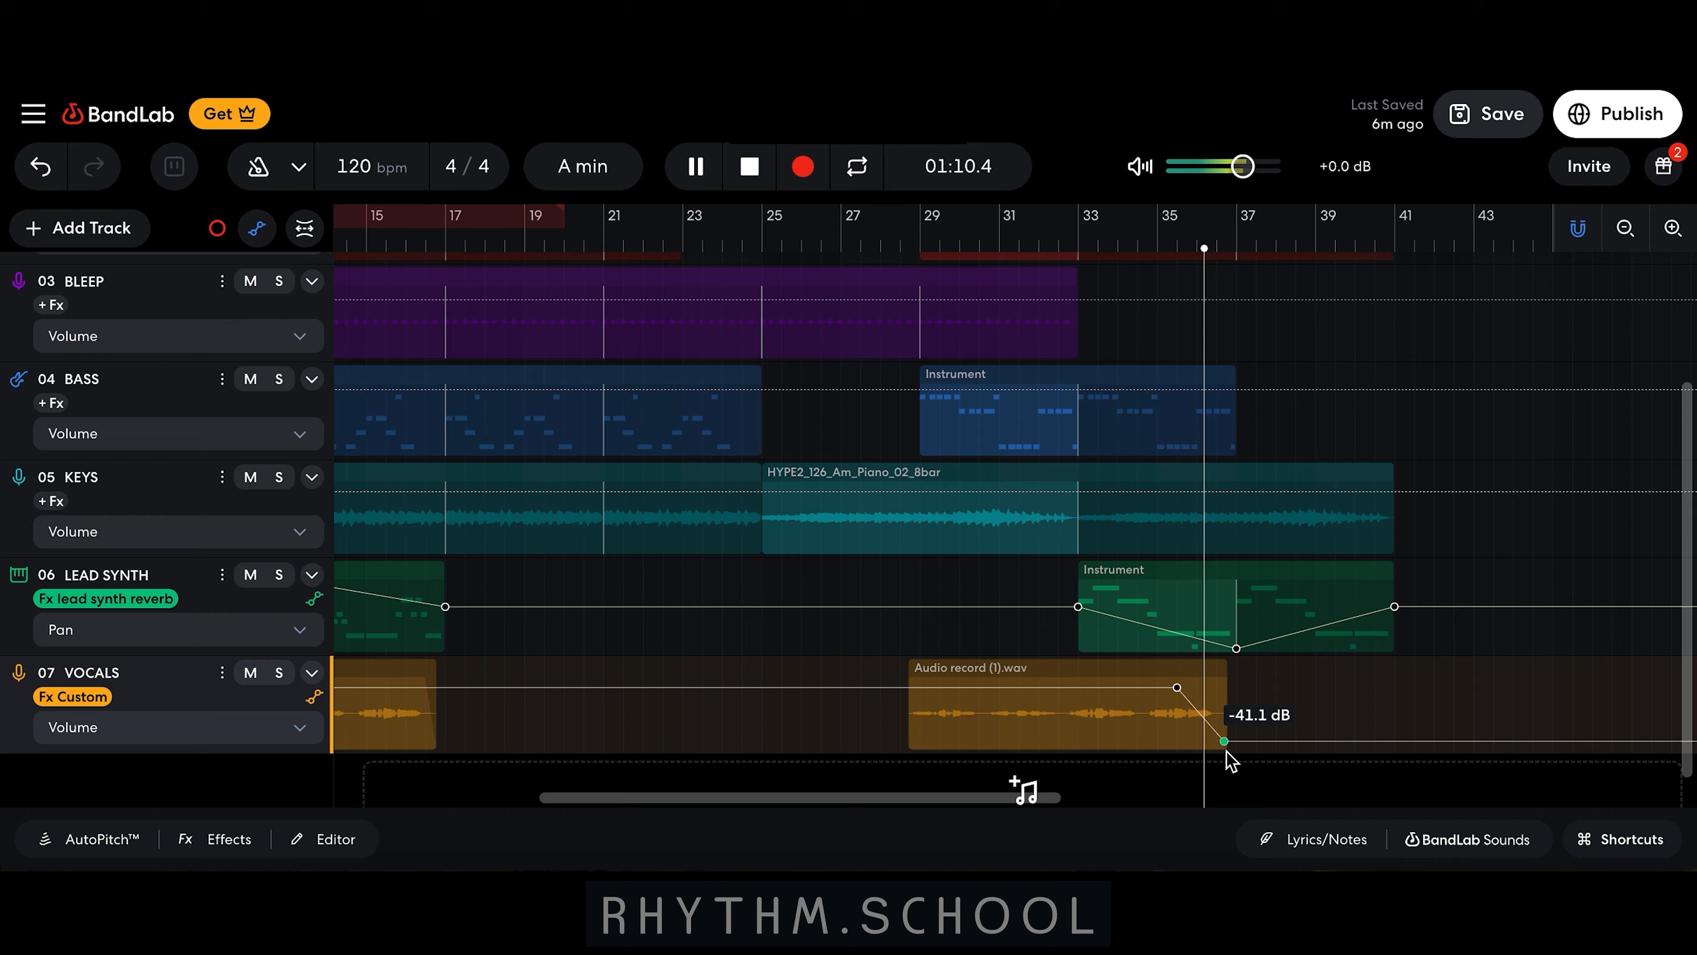
key("space")
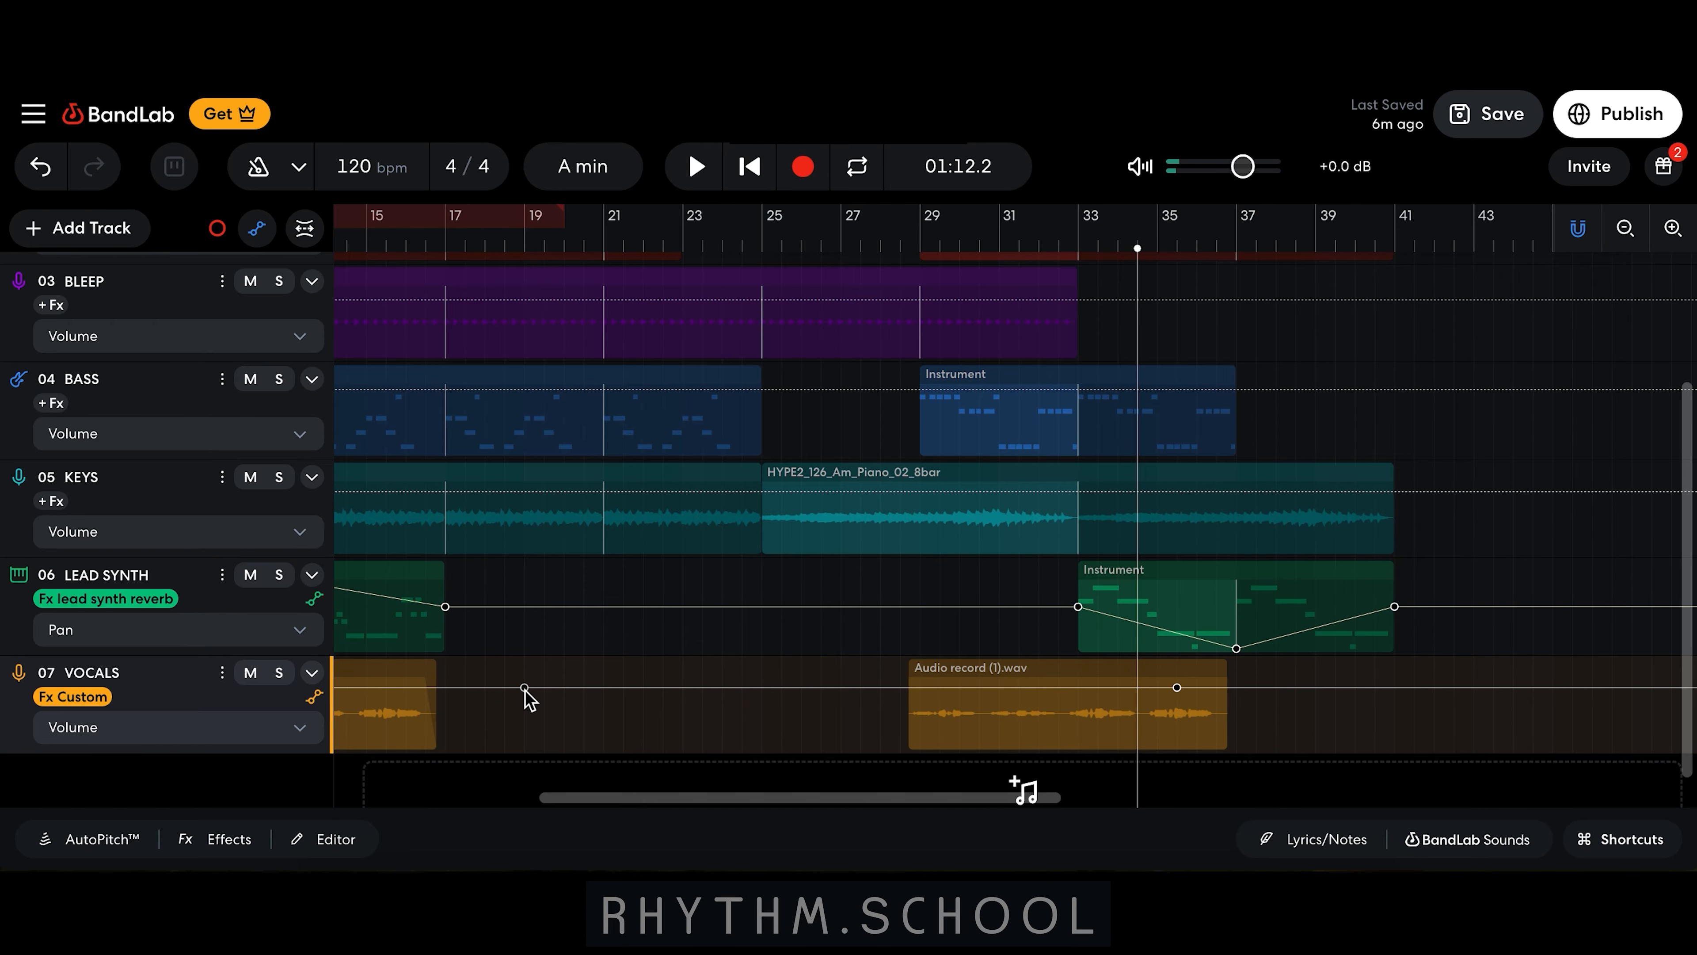
left_click(1176, 689)
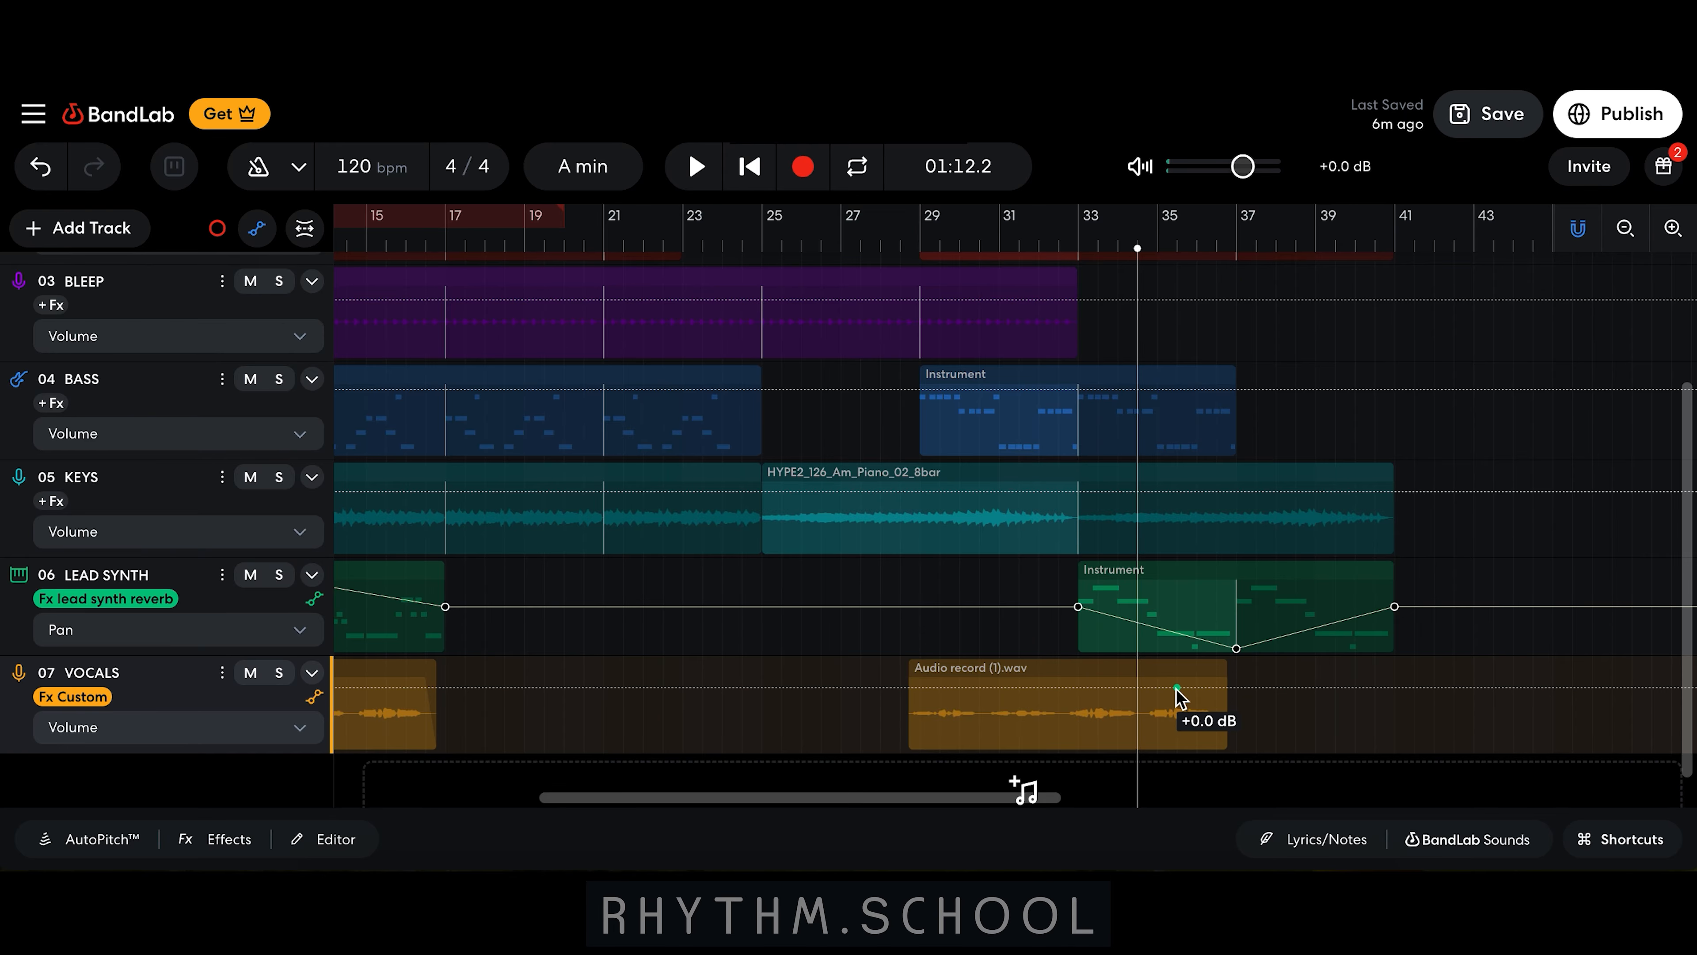
left_click(314, 698)
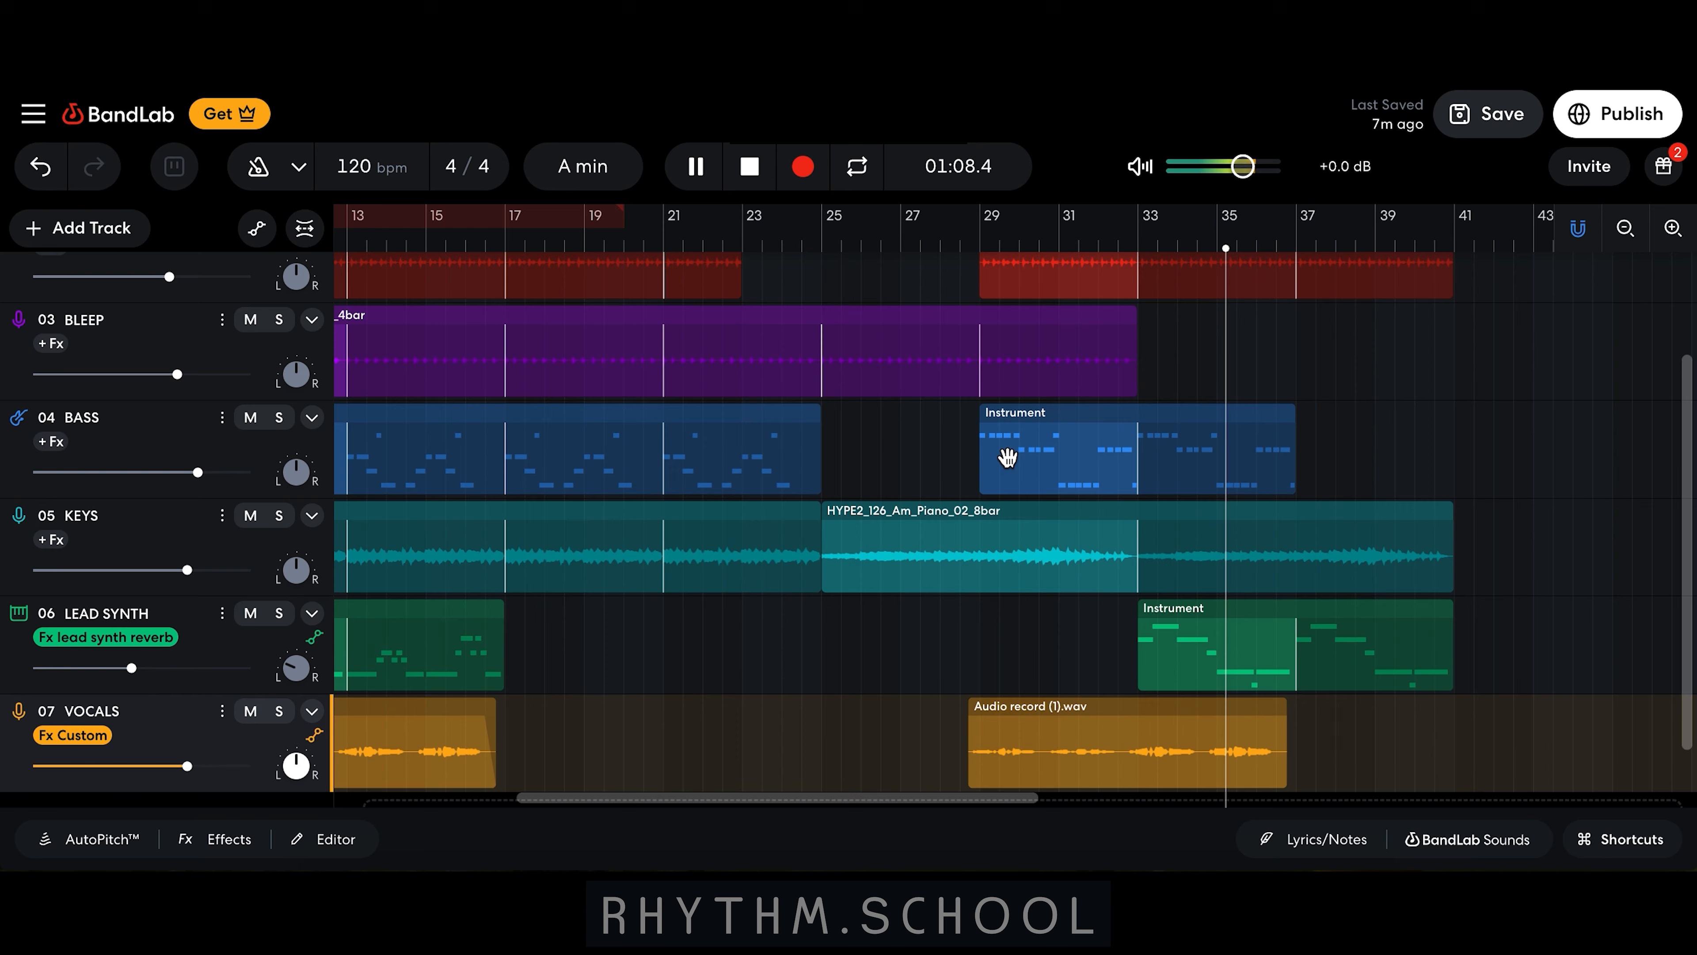
Step: Show the automation lanes again
scroll(1005, 454, "up", 2)
scroll(1005, 455, "right", 2)
scroll(1007, 456, "down", 2)
scroll(1006, 456, "right", 2)
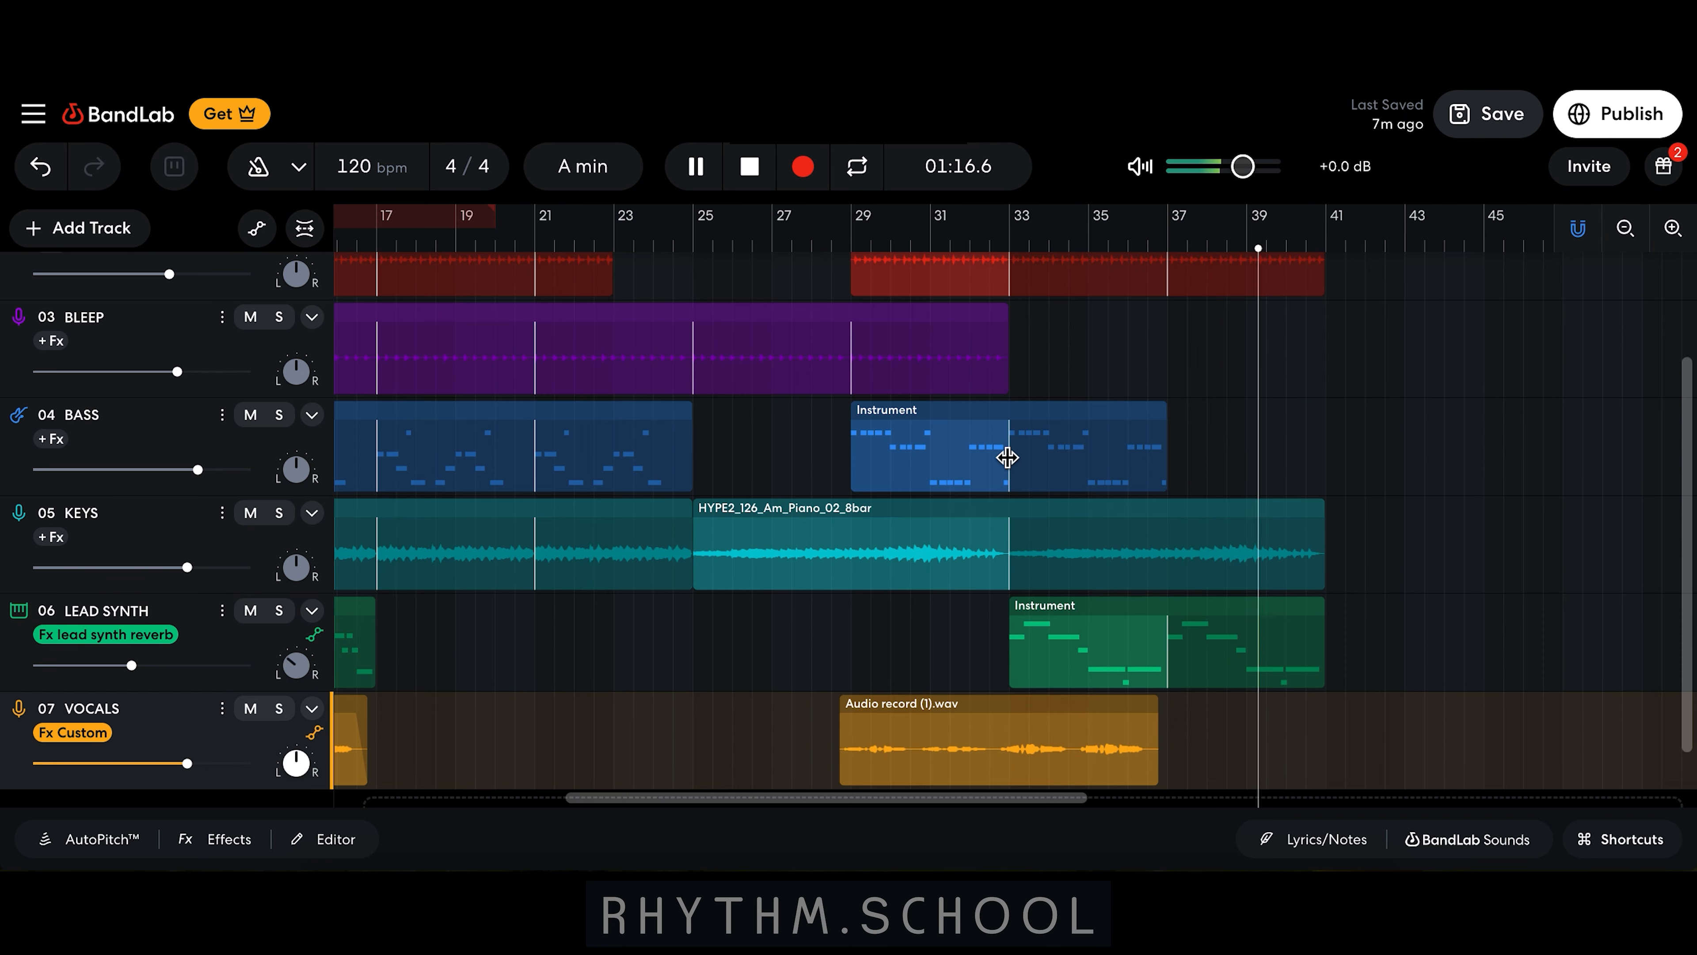
left_click(258, 231)
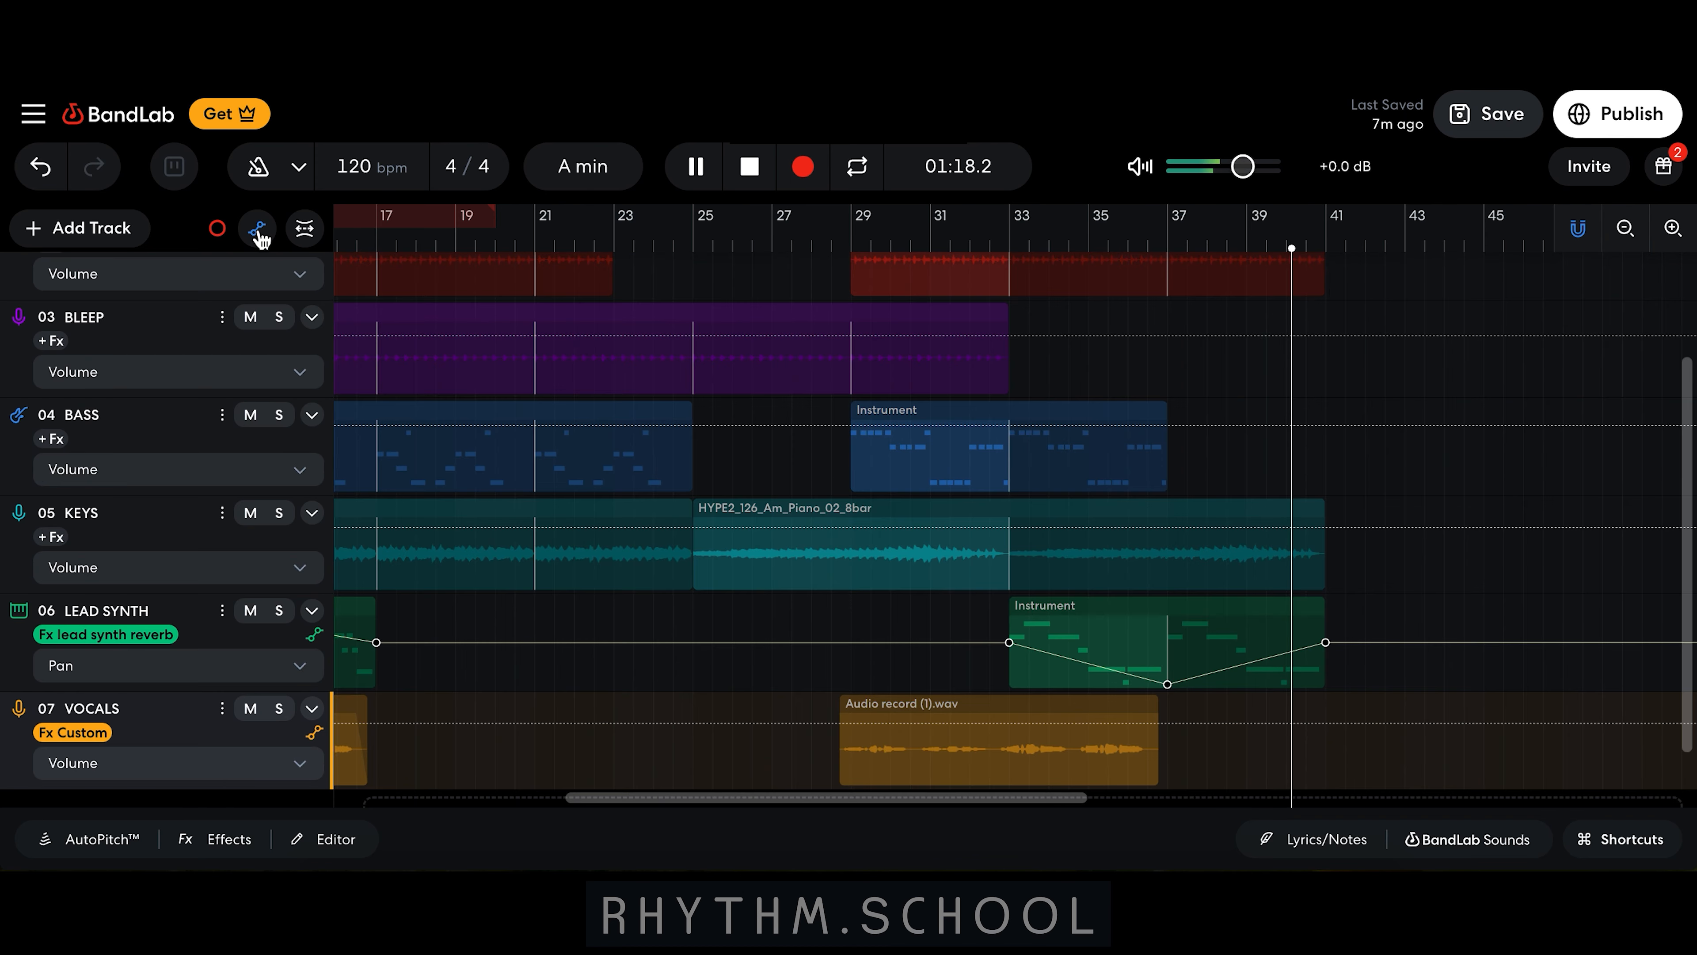